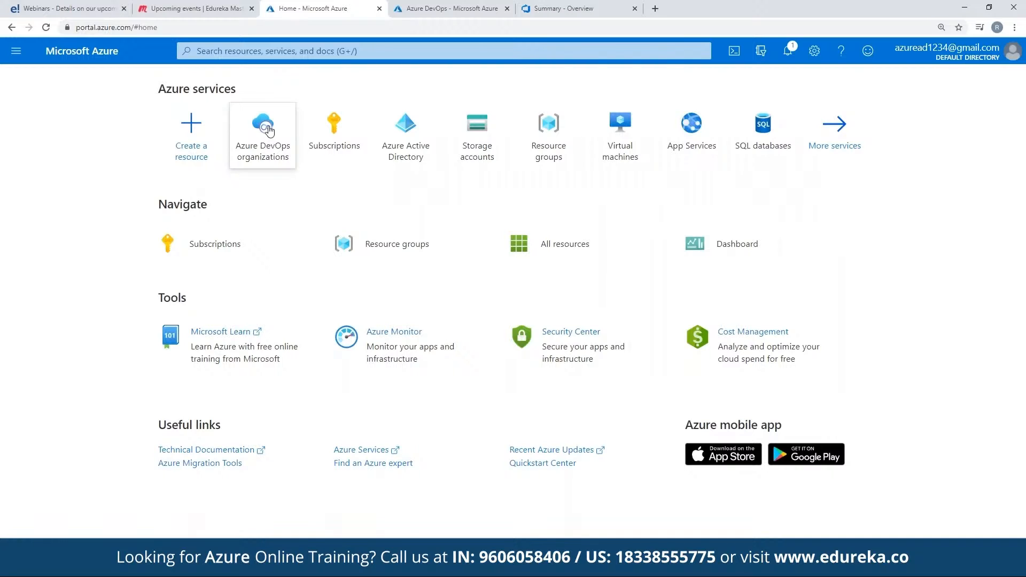
Step: Search the Marketplace for webapp among the resources that can be created and open the Web App offer
mouse_move(270, 131)
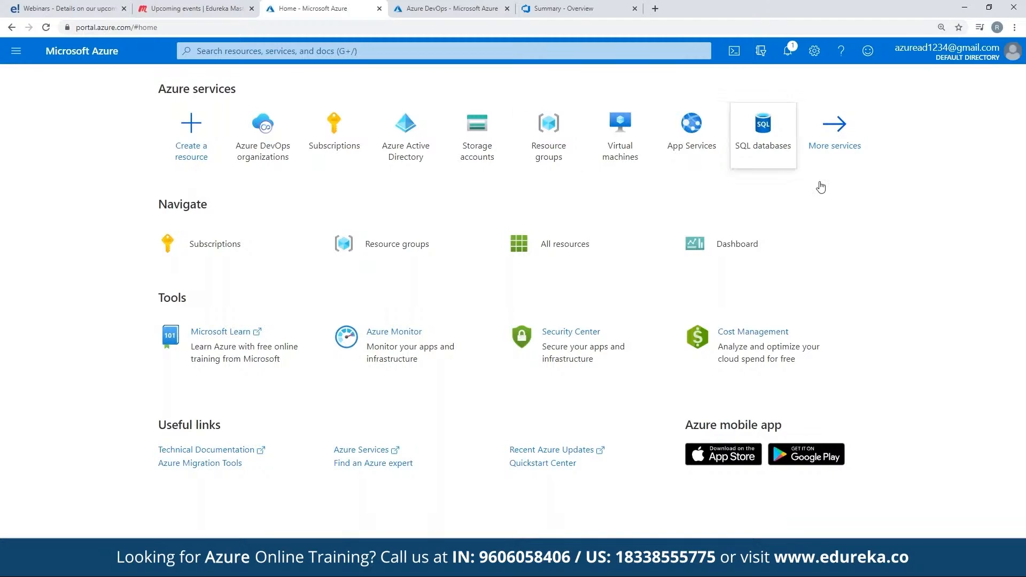
left_click(184, 161)
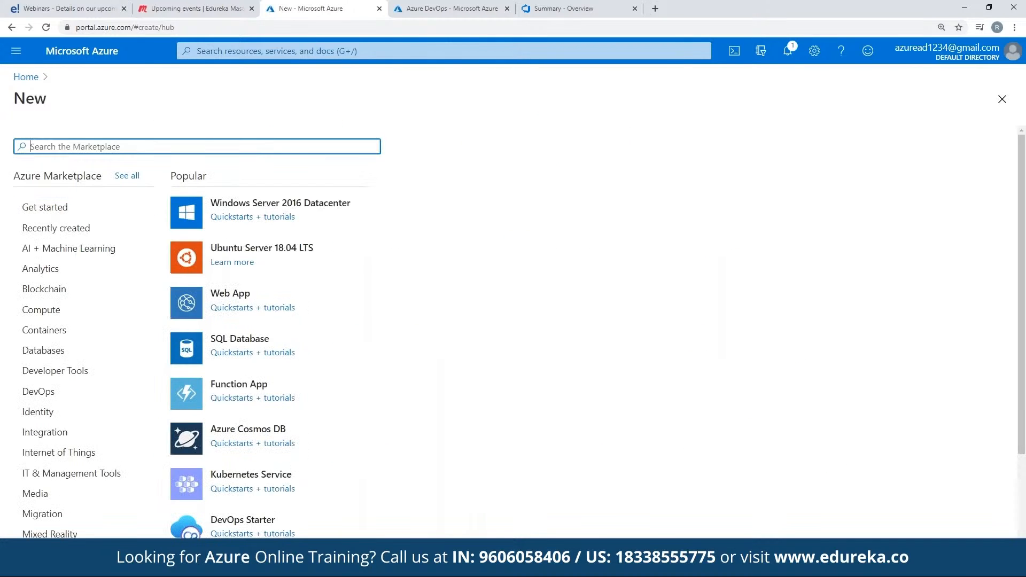
type("web")
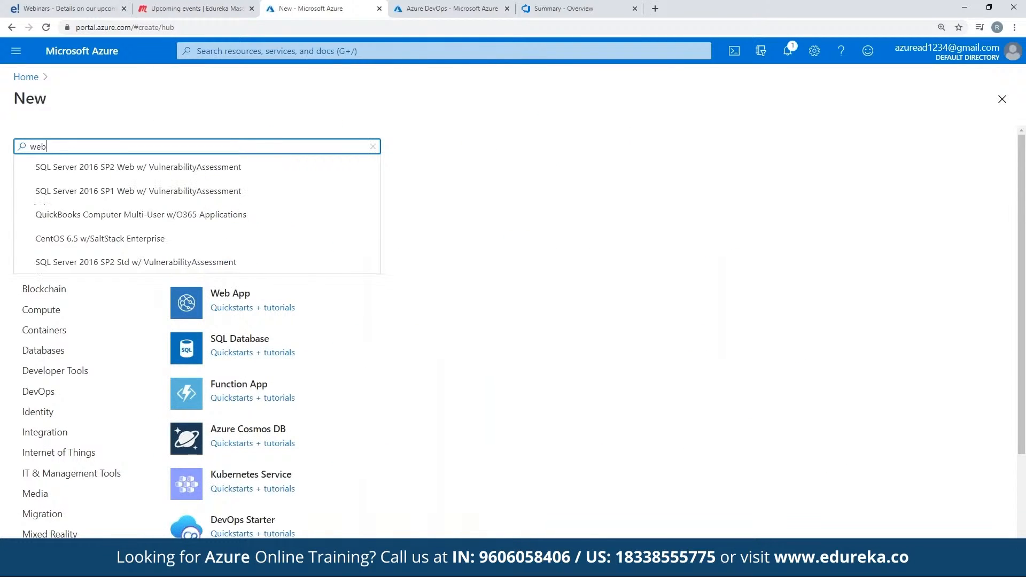
type("app")
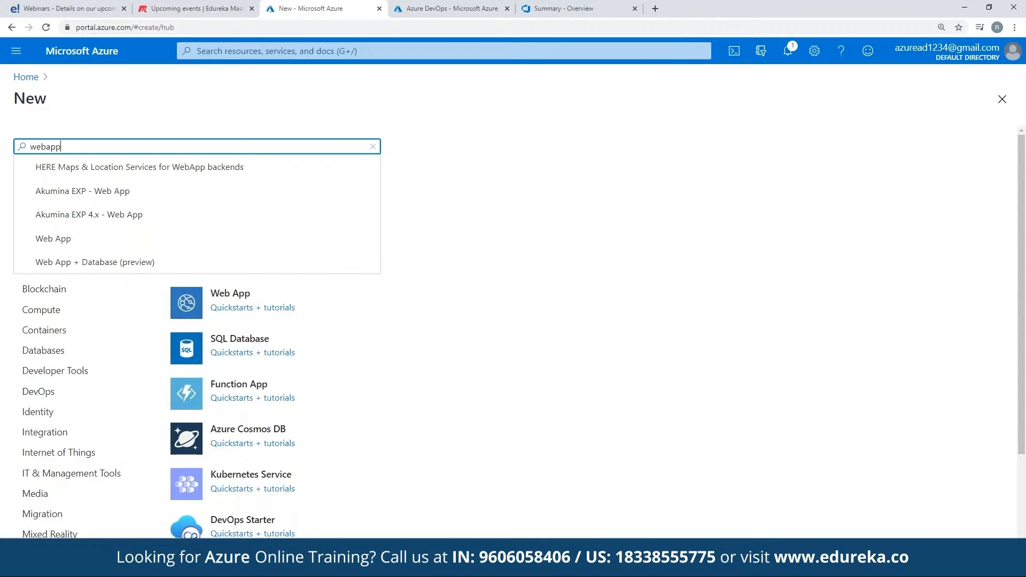
key("Return")
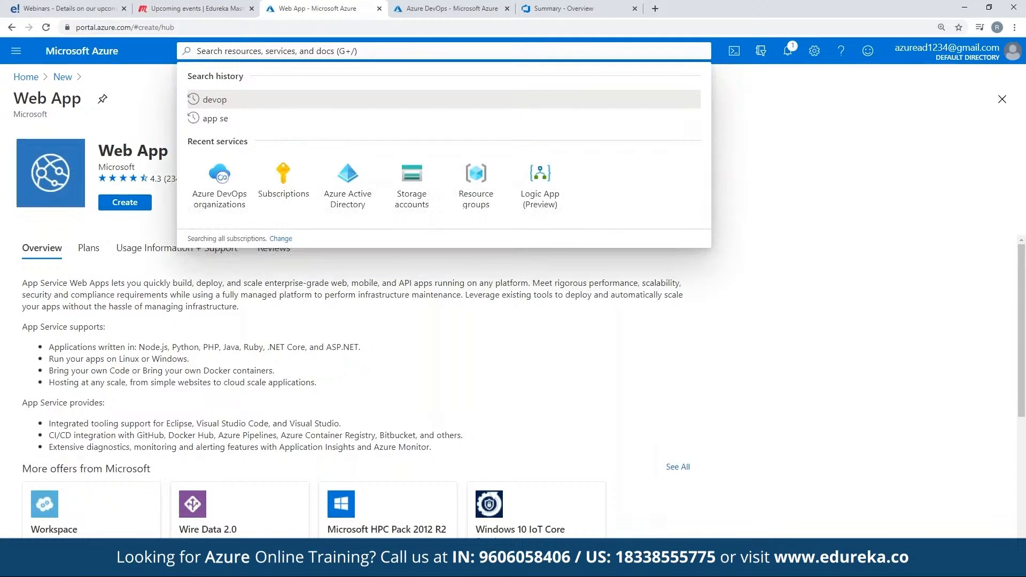
Step: Leave the Web App offer, open Subscriptions, and reload the Azure portal home page
left_click(25, 78)
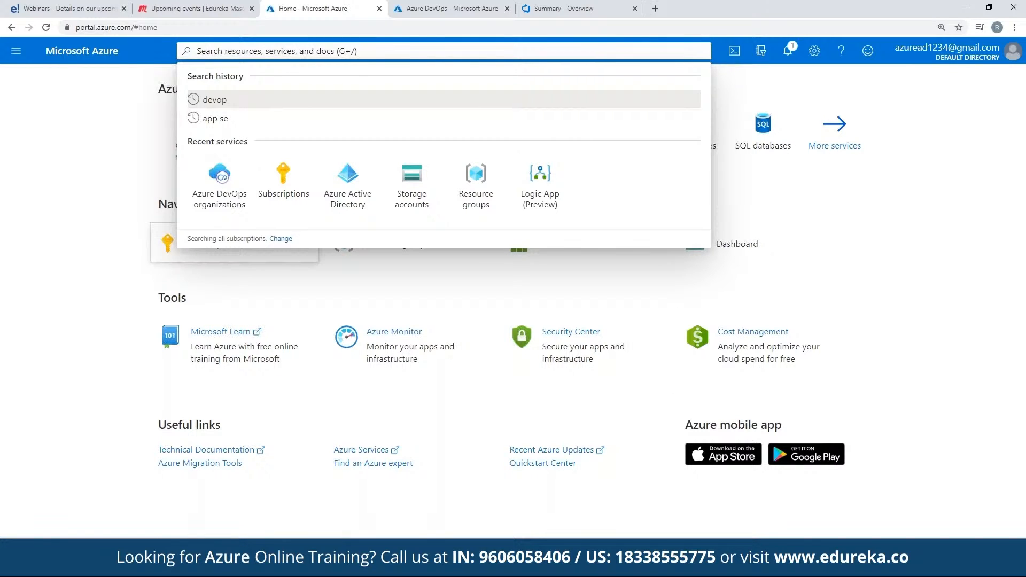
left_click(170, 244)
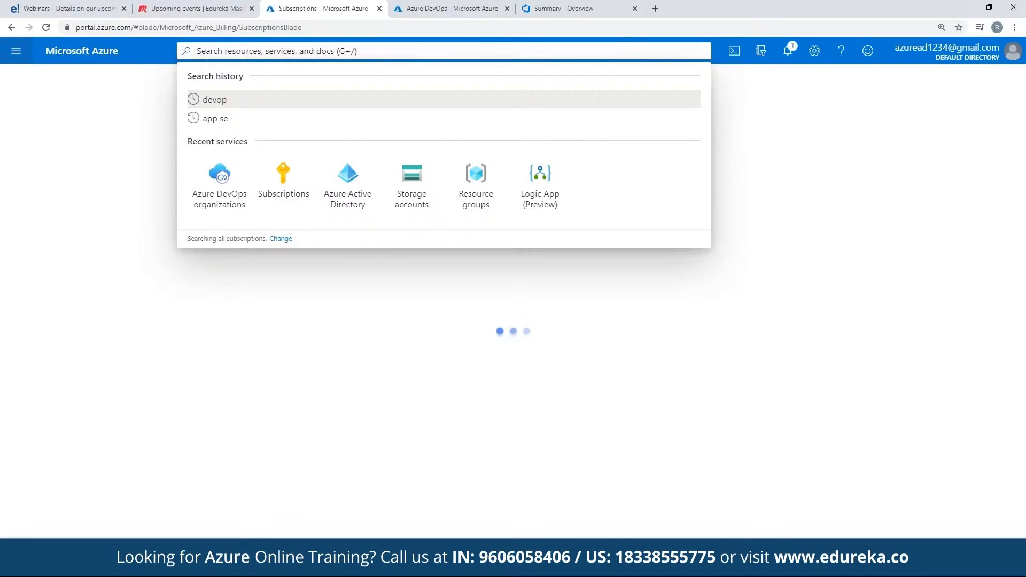
left_click(278, 31)
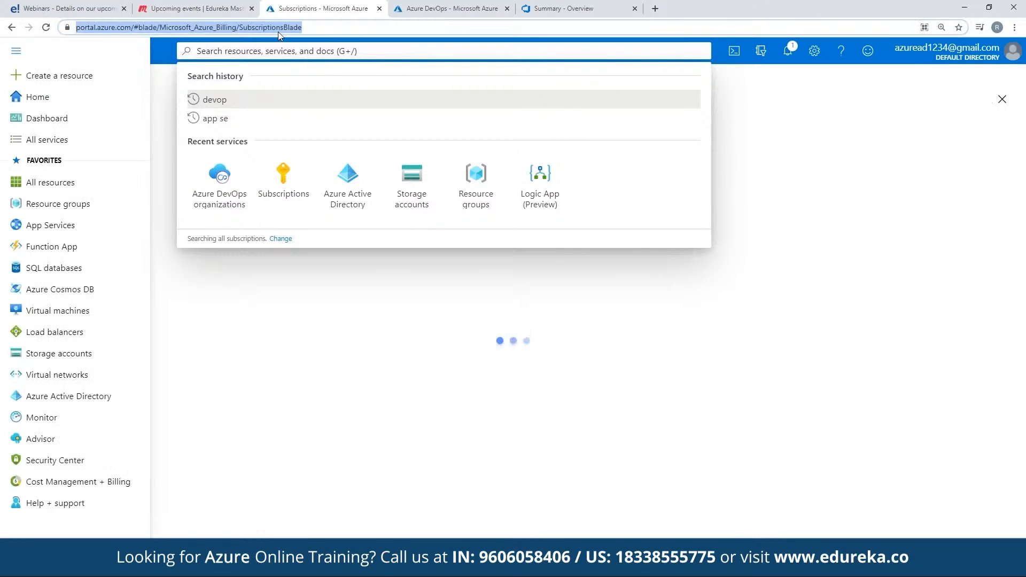
type("portal.azure.com")
key("Return")
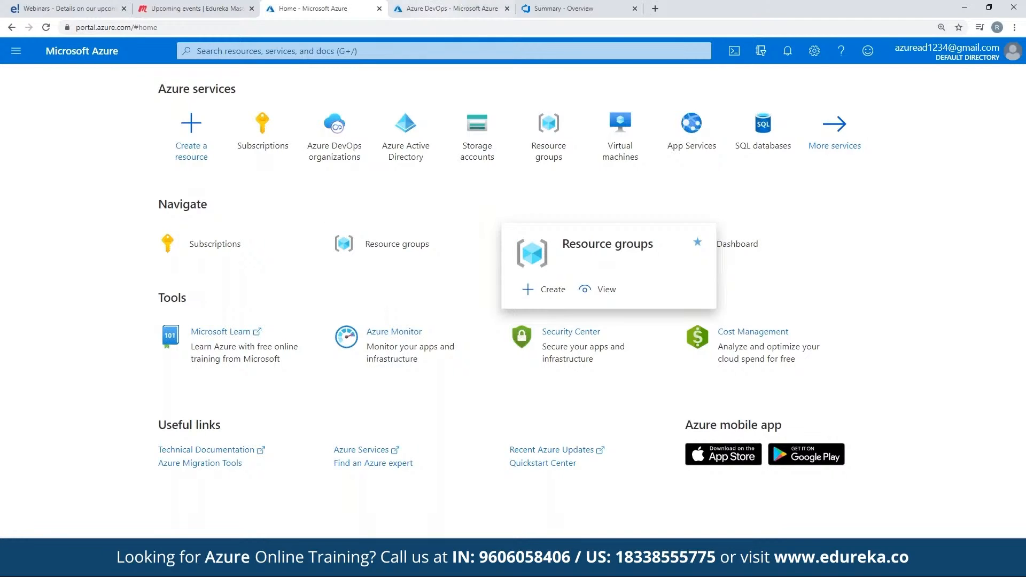
Step: Go to the Azure DevOps overview page and open My Azure DevOps Organizations
left_click(446, 9)
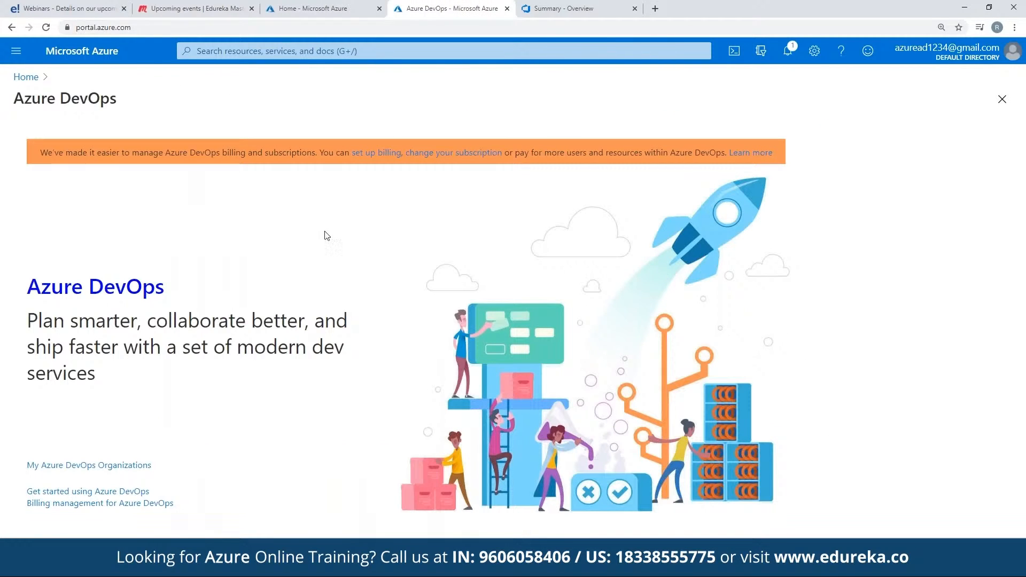
left_click(329, 5)
left_click(448, 8)
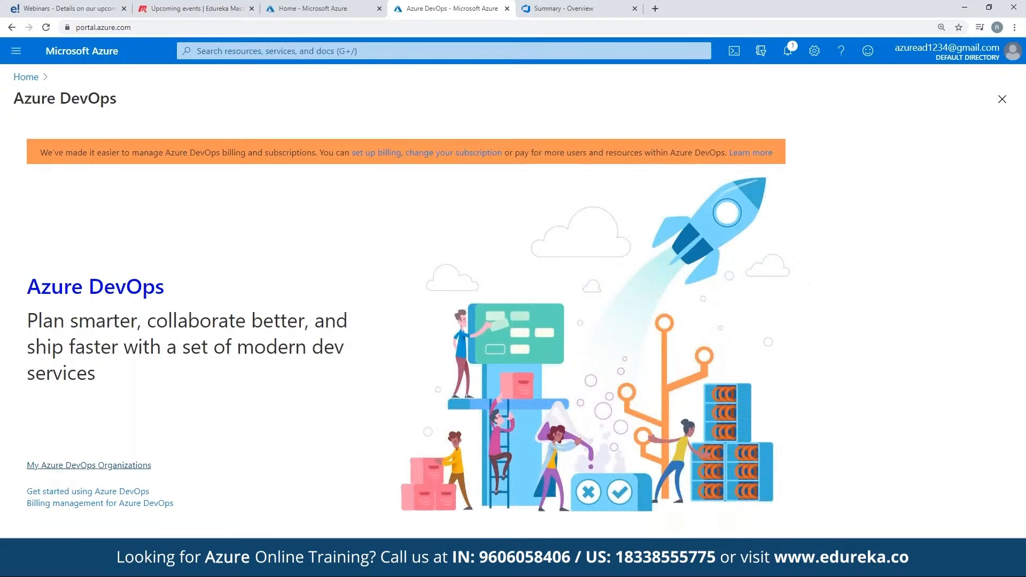
left_click(89, 465)
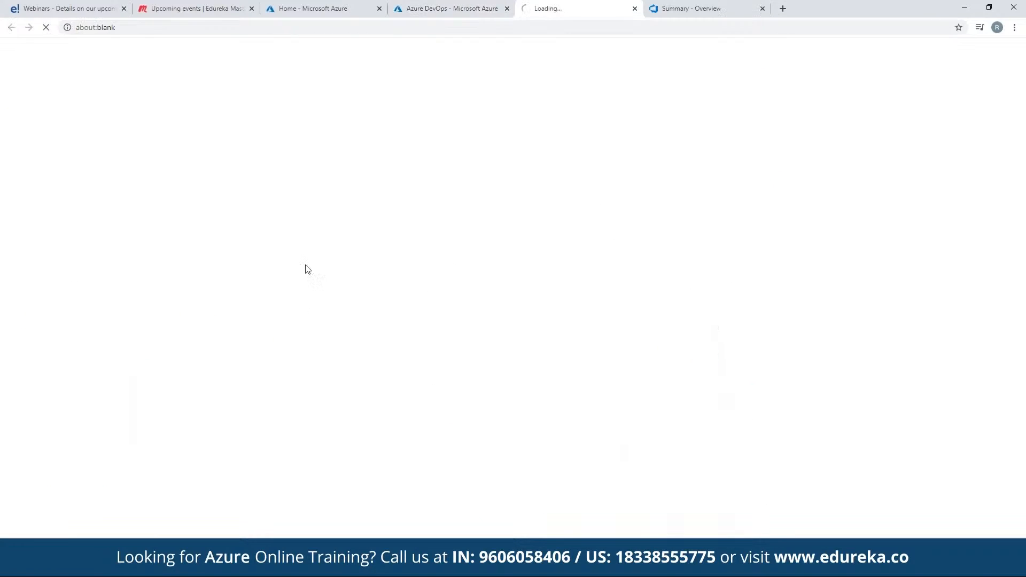
left_click(433, 4)
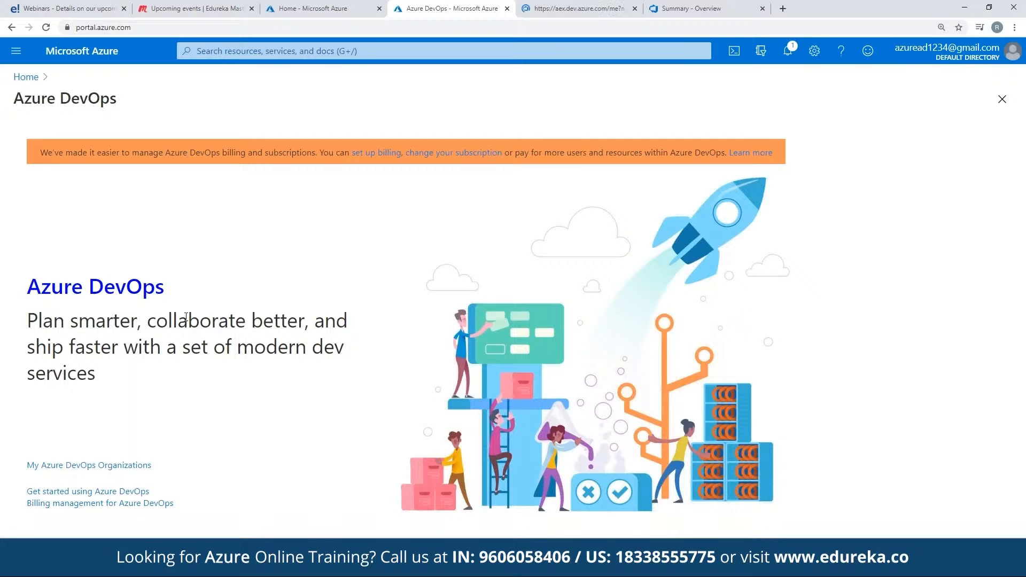
left_click_drag(172, 320, 314, 321)
left_click(314, 322)
left_click(159, 381)
left_click_drag(266, 346, 28, 284)
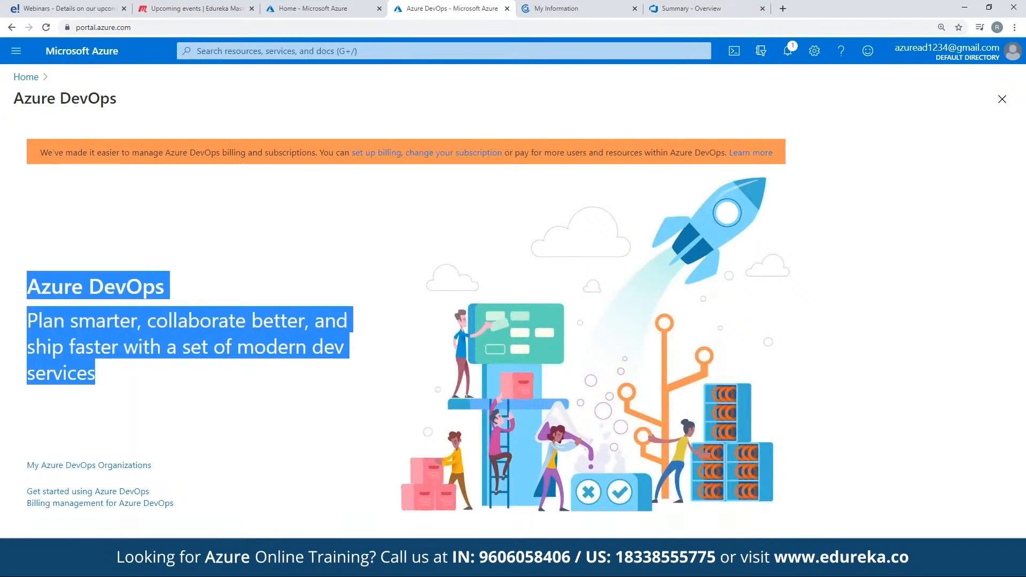
left_click(85, 283)
Step: Close the Azure DevOps and My Information pages and bring up the Edureka project summary
left_click(508, 9)
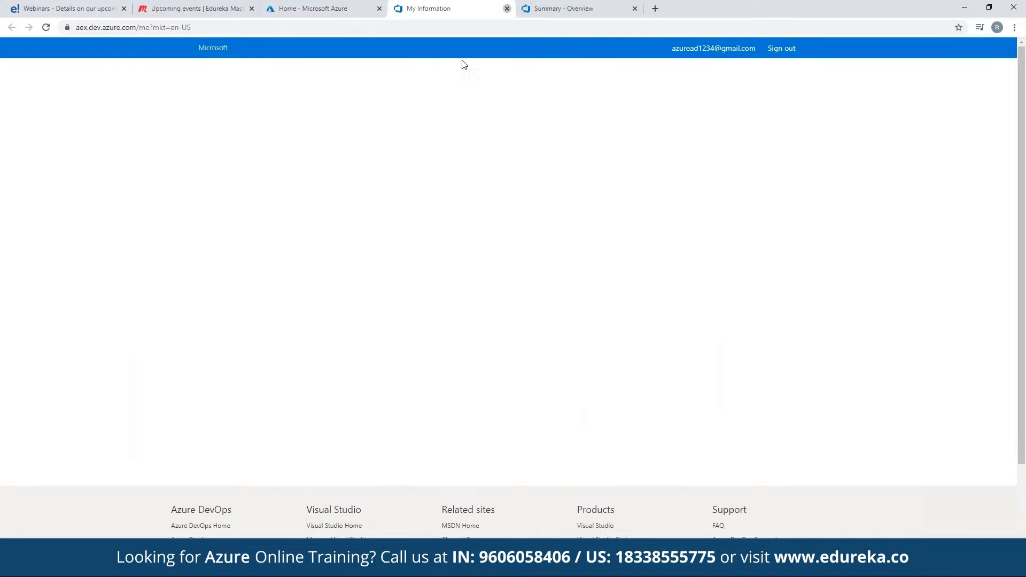
left_click(507, 9)
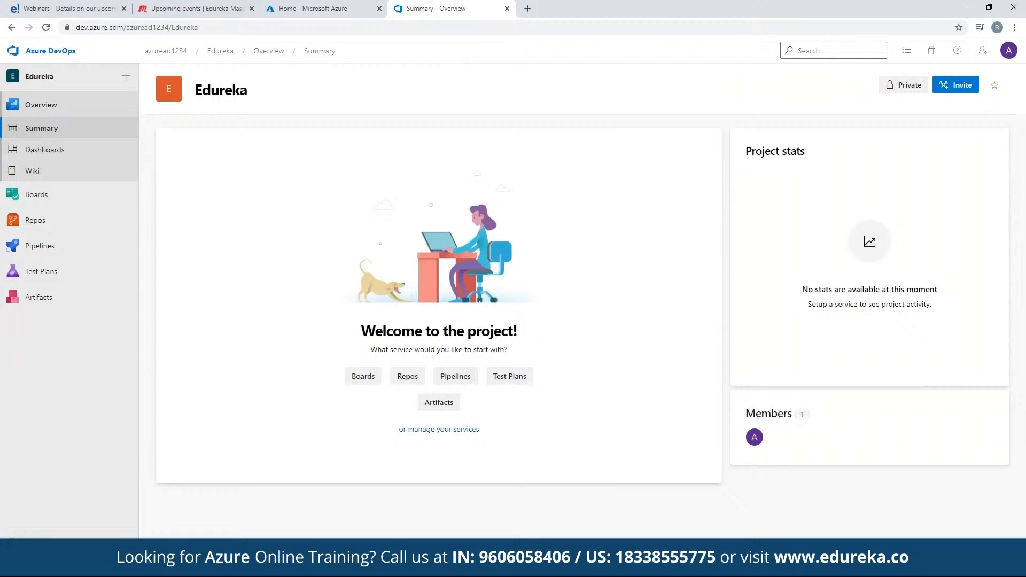
double_click(221, 89)
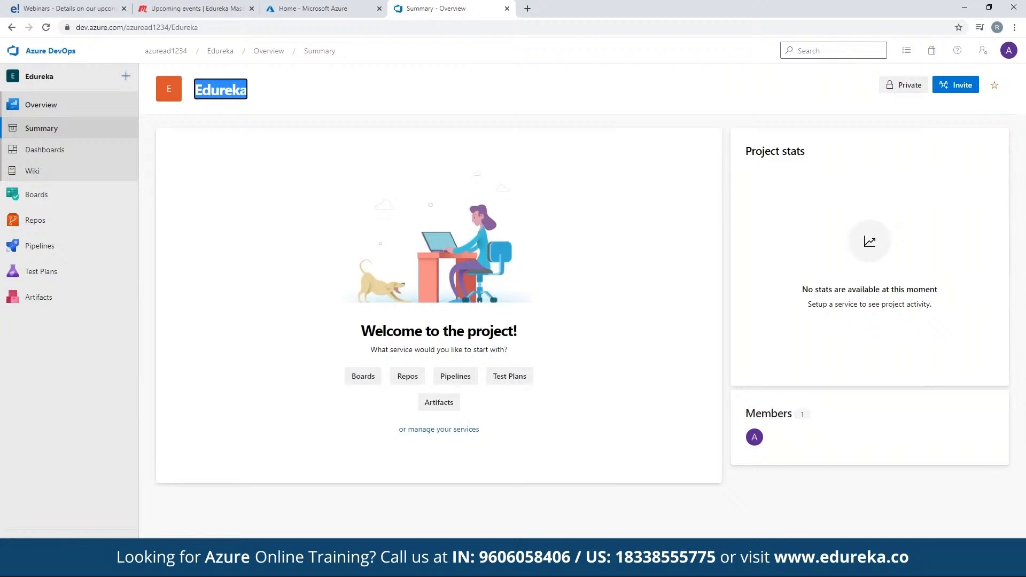
left_click(231, 165)
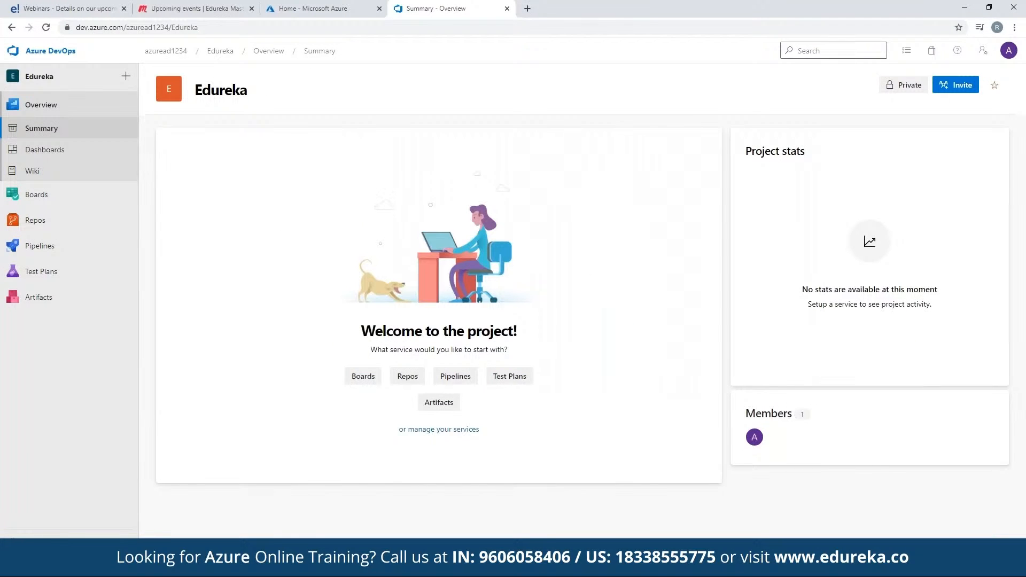
Step: Return to the Azure portal, search the Marketplace for webapp and start creating a Web App
left_click(329, 7)
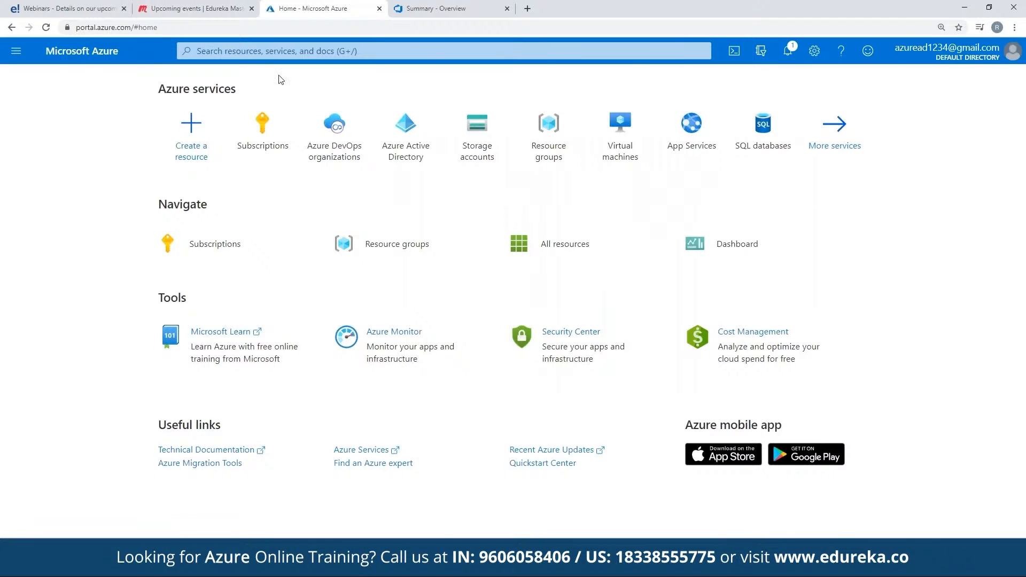
left_click(262, 52)
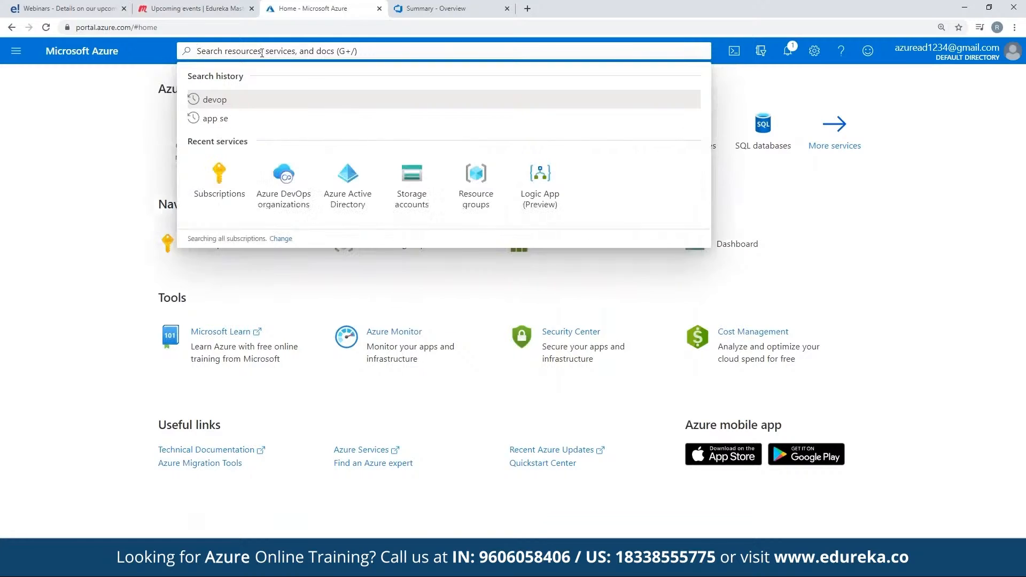
type("w")
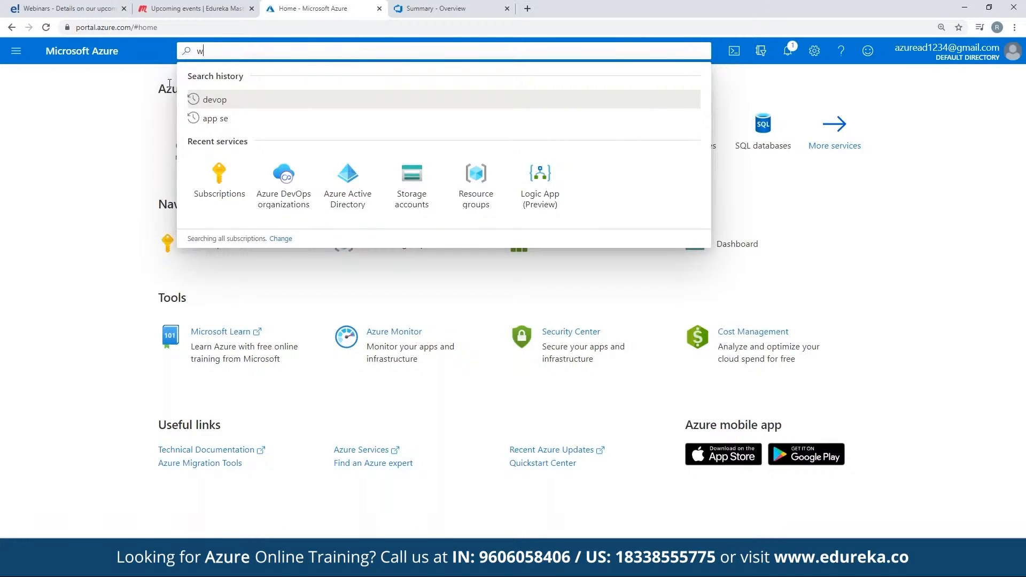
left_click(170, 84)
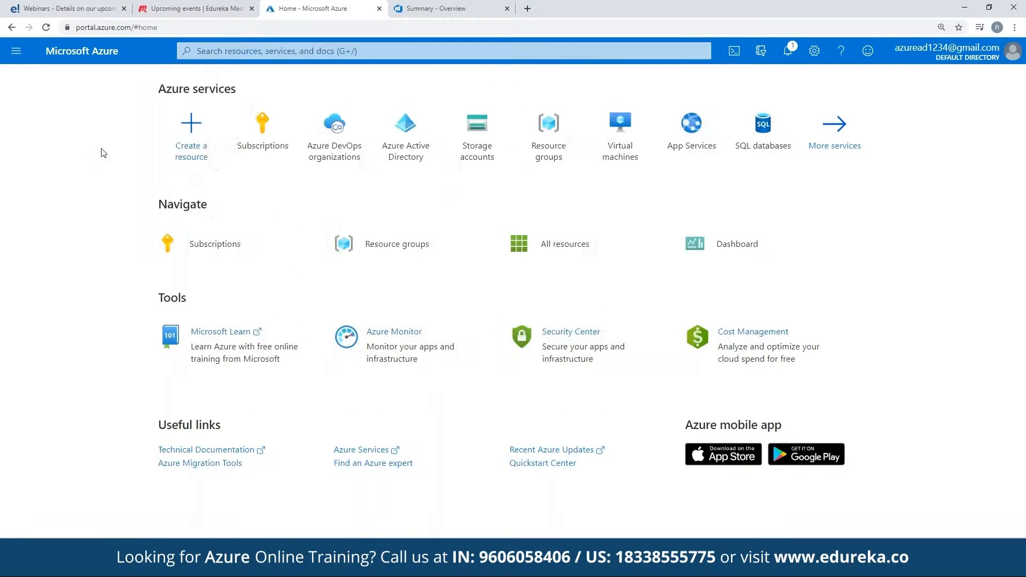
left_click(193, 144)
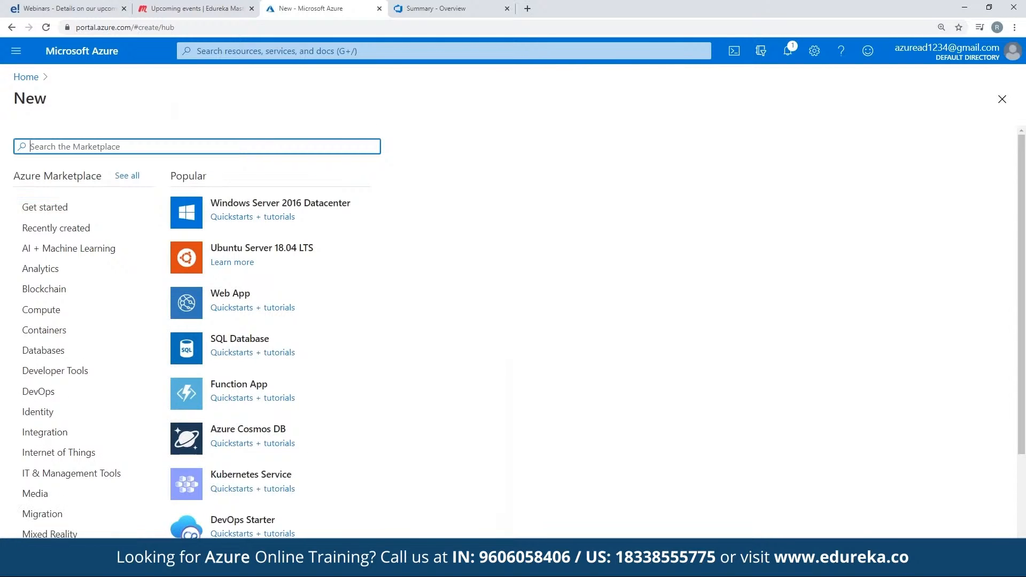
type("webapp")
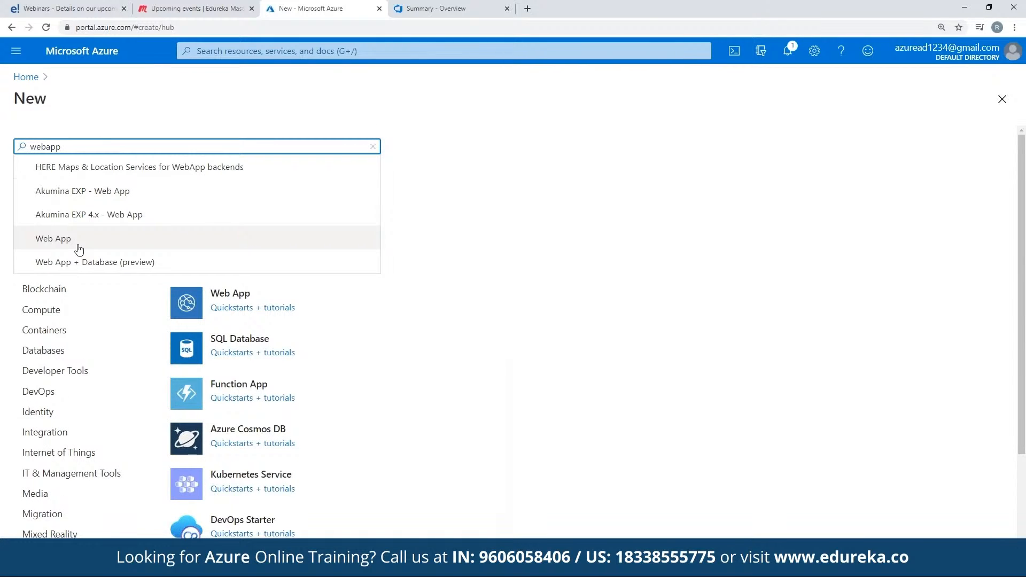
left_click(79, 249)
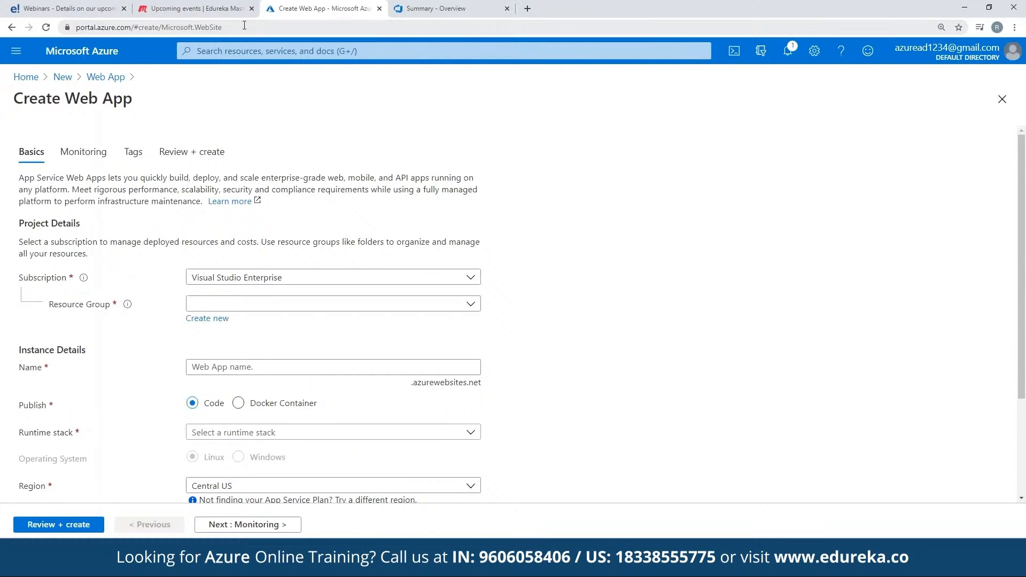
Step: Create a new resource group named test for the web app
left_click(262, 306)
left_click(262, 305)
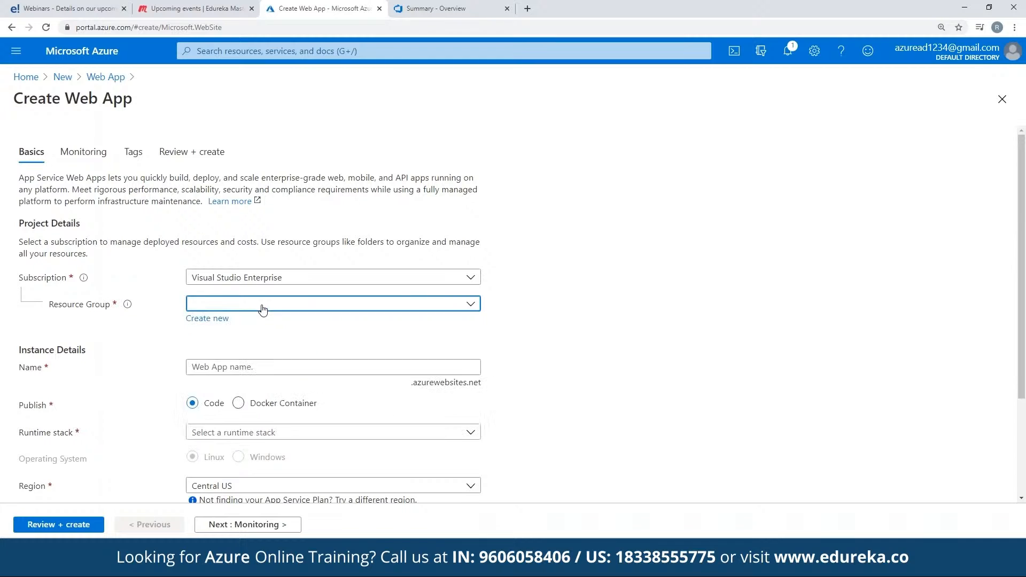
left_click(262, 306)
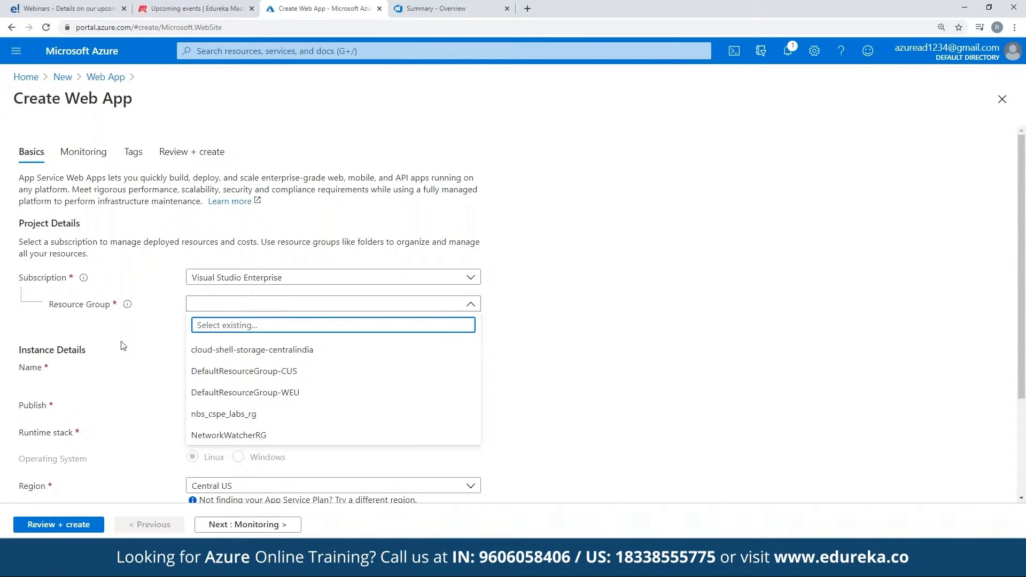
left_click(262, 305)
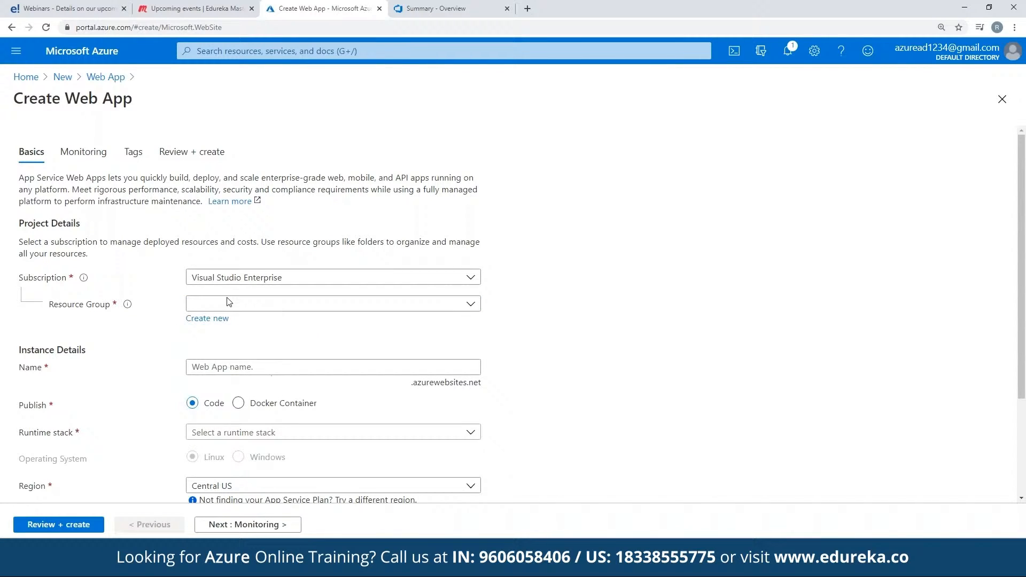
left_click(211, 320)
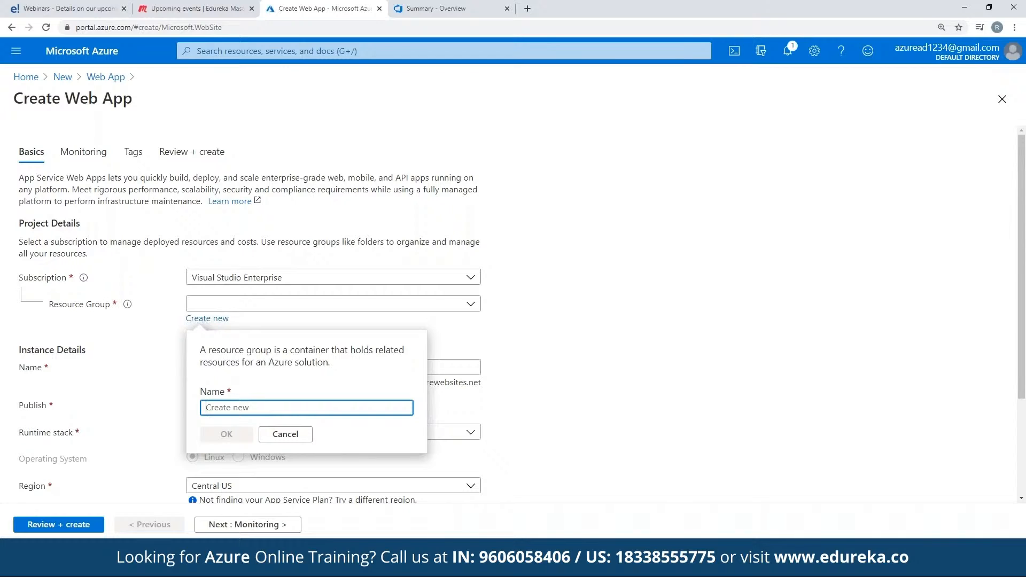
type("test")
left_click(228, 440)
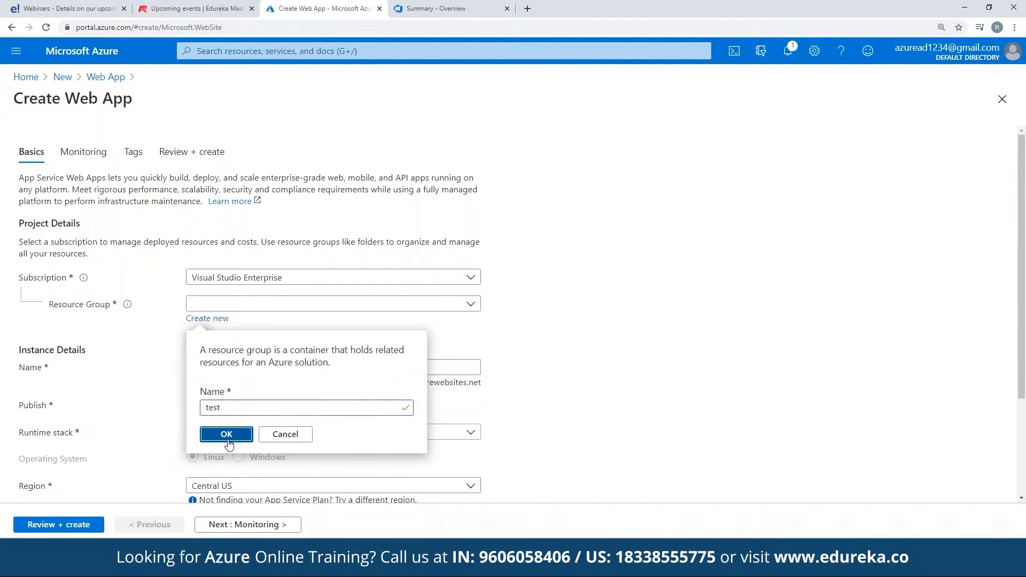
Step: Try webapptest and variants with added text and digits as the web app name, and clear the name
left_click(297, 367)
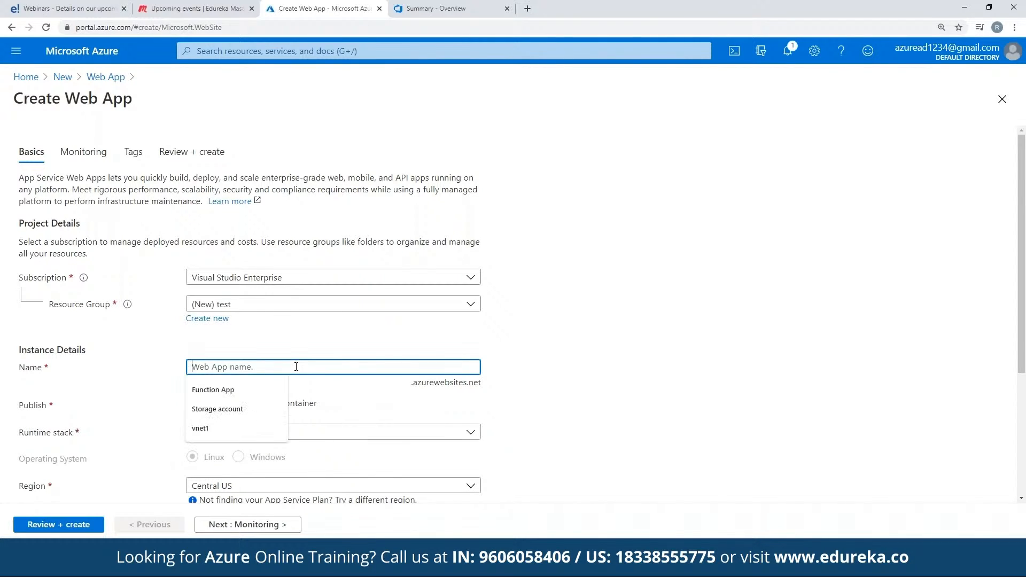
type("webapptest")
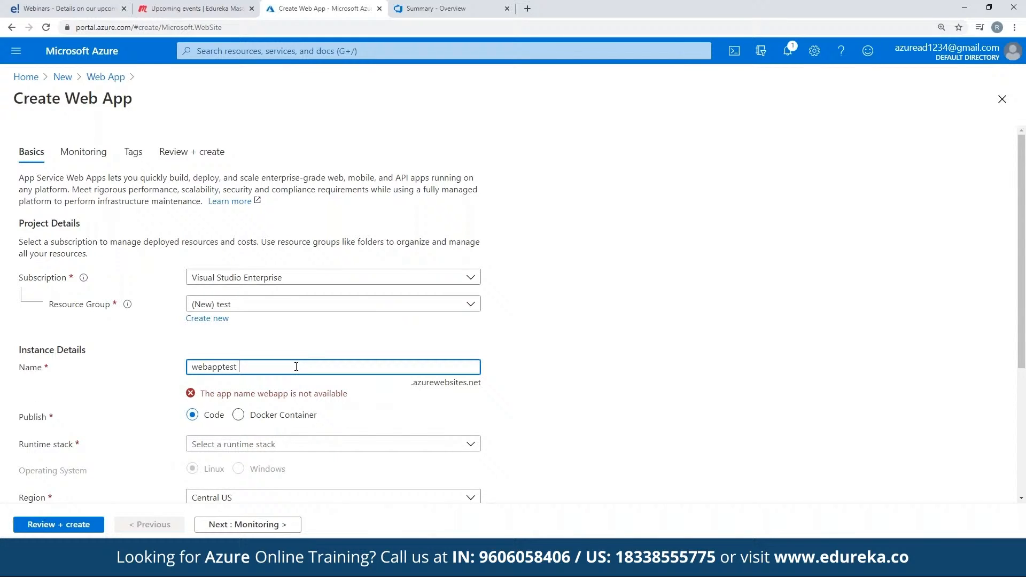
key("Home")
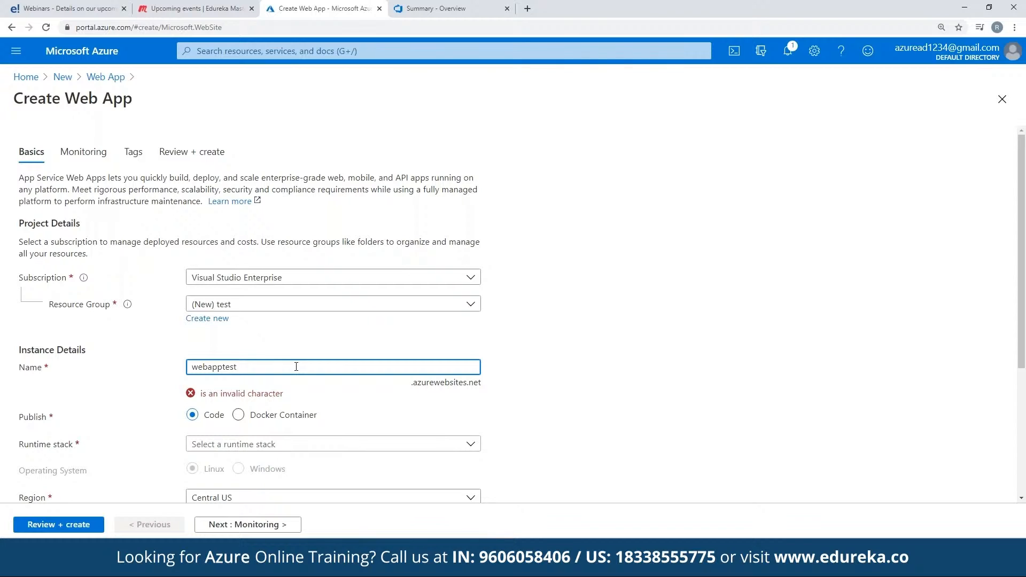
type("897234")
key("BackSpace")
key("BackSpace")
key("BackSpace")
key("BackSpace")
key("BackSpace")
key("BackSpace")
key("BackSpace")
key("BackSpace")
key("BackSpace")
key("BackSpace")
type("edur")
key("BackSpace")
type("9870808")
key("BackSpace")
key("BackSpace")
key("BackSpace")
key("BackSpace")
key("BackSpace")
key("BackSpace")
key("BackSpace")
key("BackSpace")
key("BackSpace")
key("BackSpace")
key("BackSpace")
key("BackSpace")
key("BackSpace")
key("BackSpace")
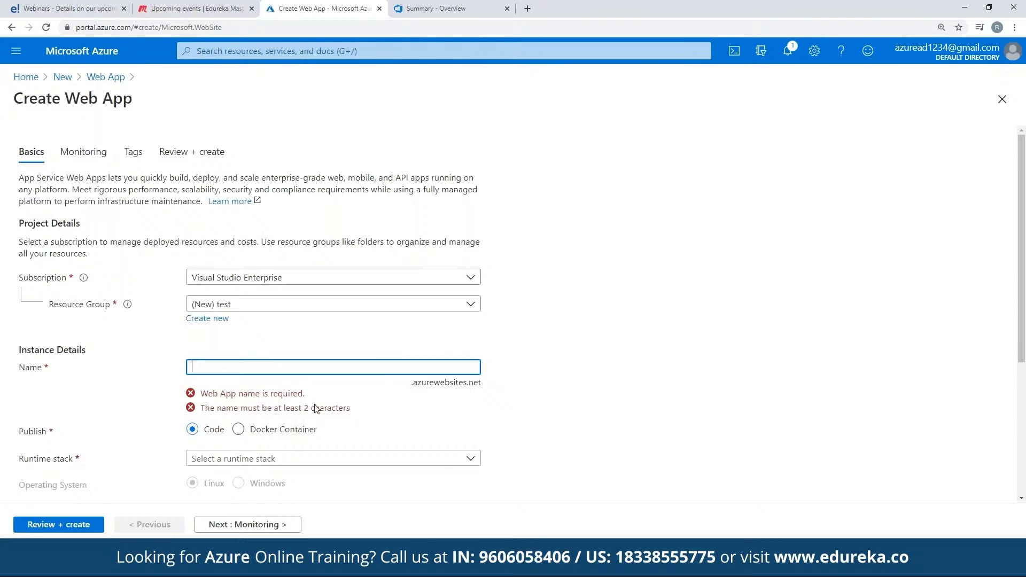
Step: Try webappwe23142123 as the web app name, closing the browser's find bar that was opened by mistake
type("webap")
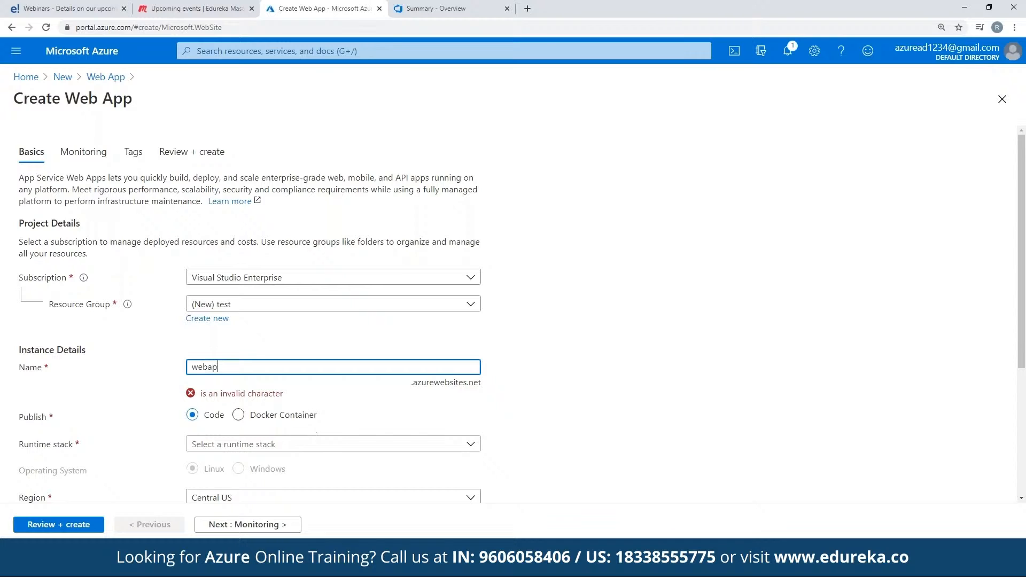
type("pwe23142123")
key("ctrl+f")
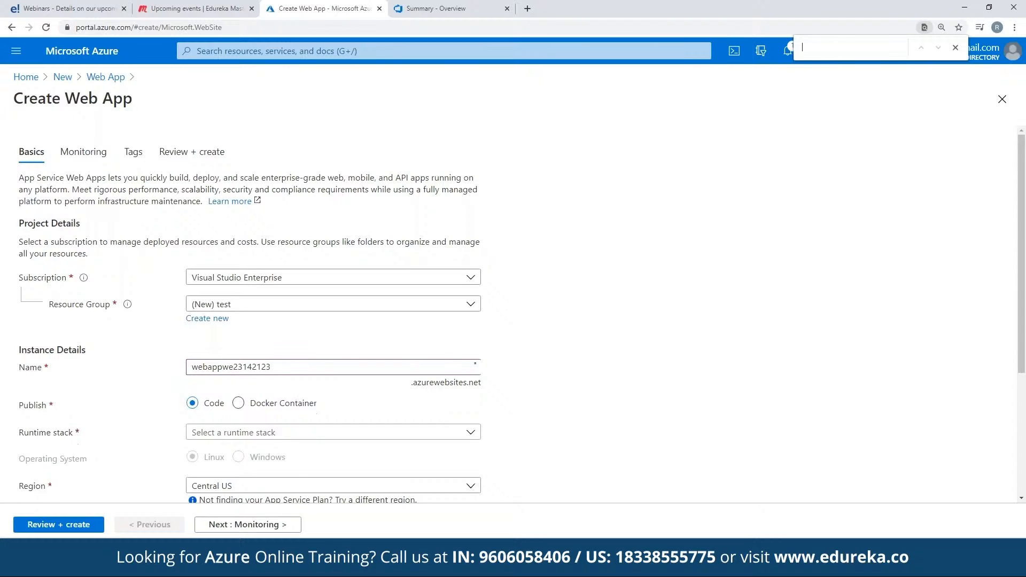
left_click(325, 368)
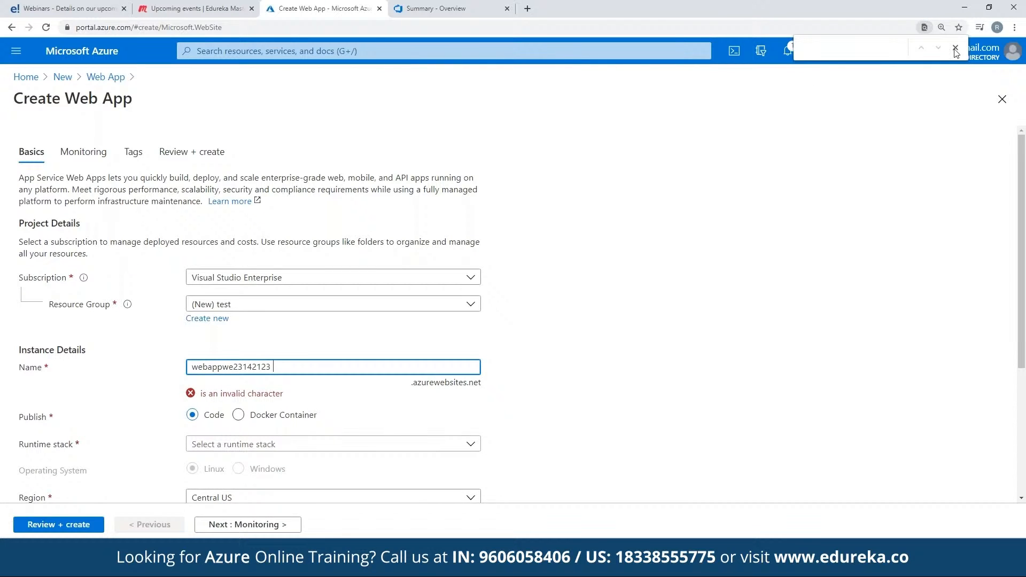
left_click(956, 49)
left_click(343, 367)
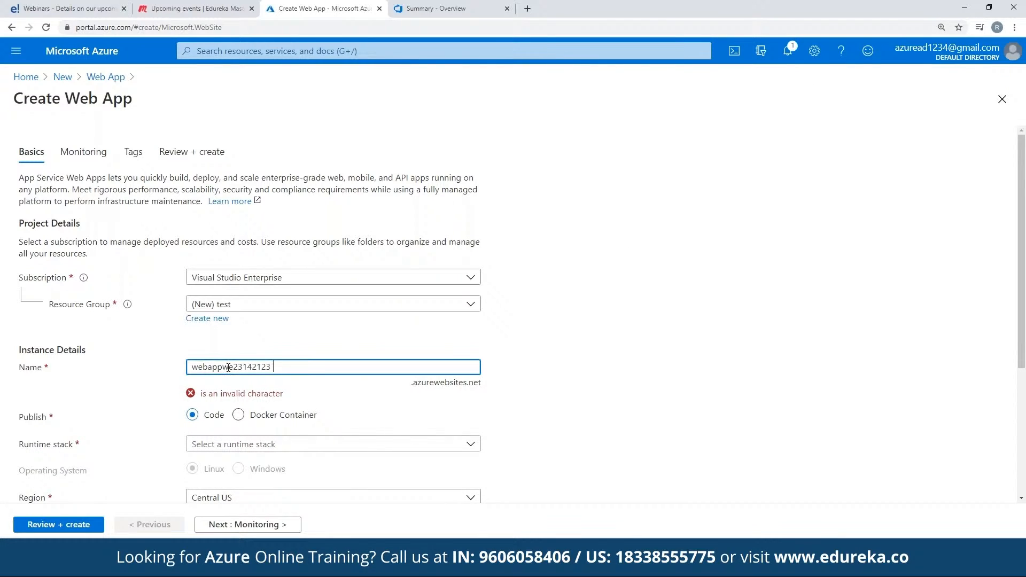
Step: Replace the rejected web app name with webapp198
left_click(224, 367, "shift")
key("BackSpace")
key("BackSpace")
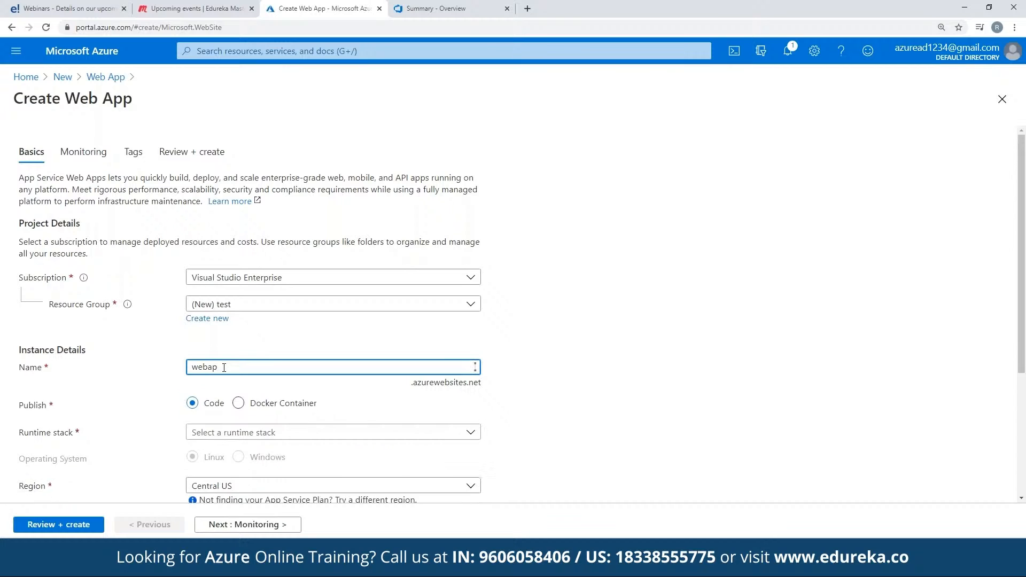
type("uyueqwiej")
type("p")
type("_")
key("BackSpace")
type("1")
left_click_drag(268, 366, 231, 367)
key("BackSpace")
key("BackSpace")
type("98")
Step: Preview the Docker Container publish option and return the publish type to Code
scroll(254, 310, "down", 1)
left_click(259, 348)
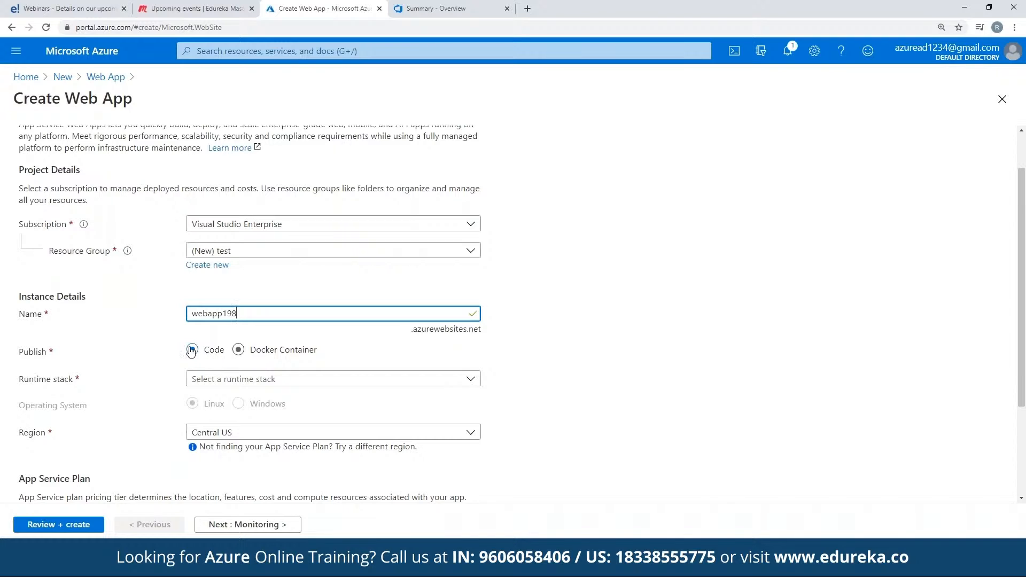
left_click(192, 350)
scroll(334, 310, "down", 2)
left_click(239, 242)
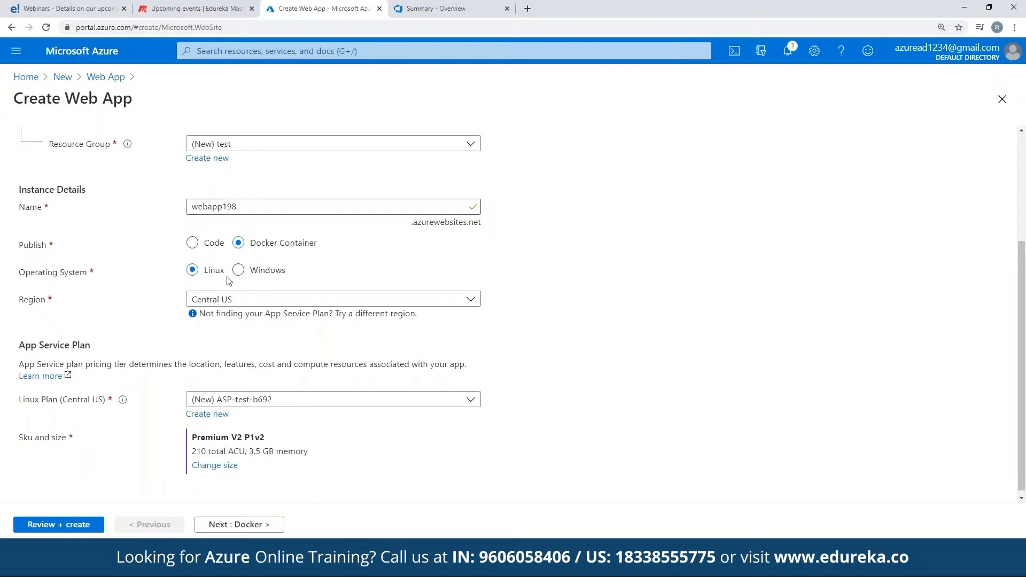
left_click(193, 243)
Step: Select .NET Core 3.1 (LTS) as the runtime stack and keep Central US as the region
left_click(287, 270)
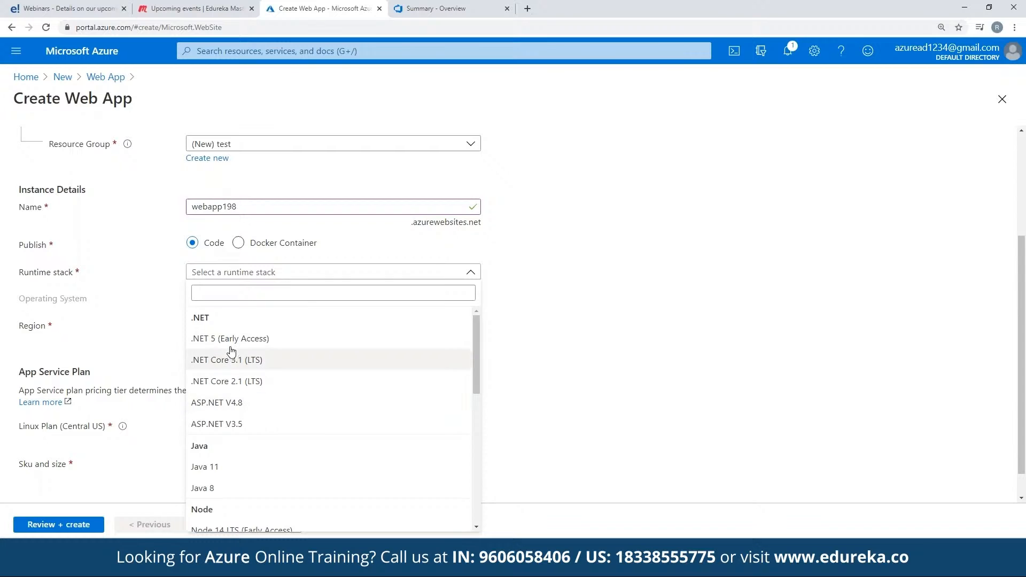
left_click(236, 362)
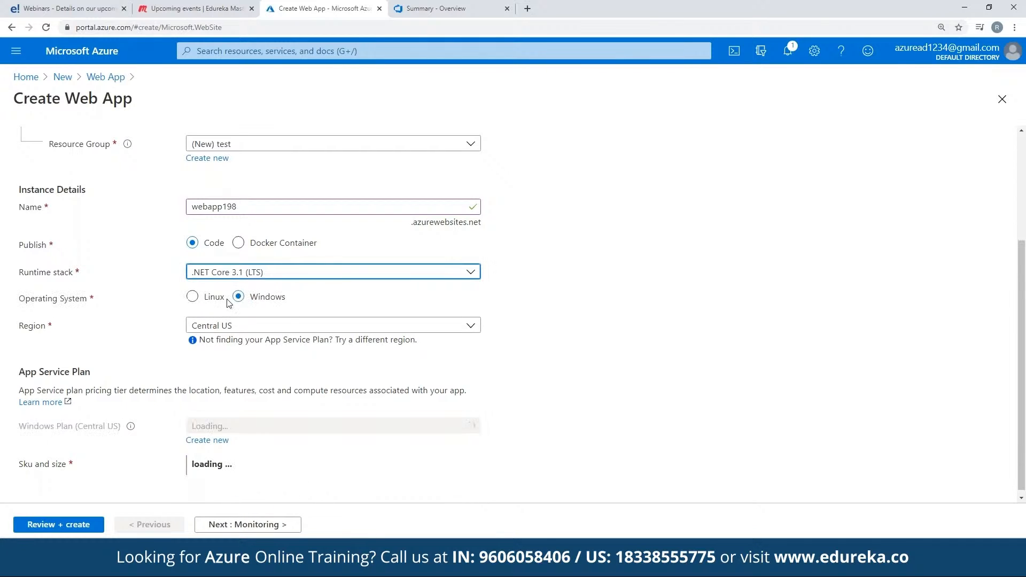
left_click(288, 326)
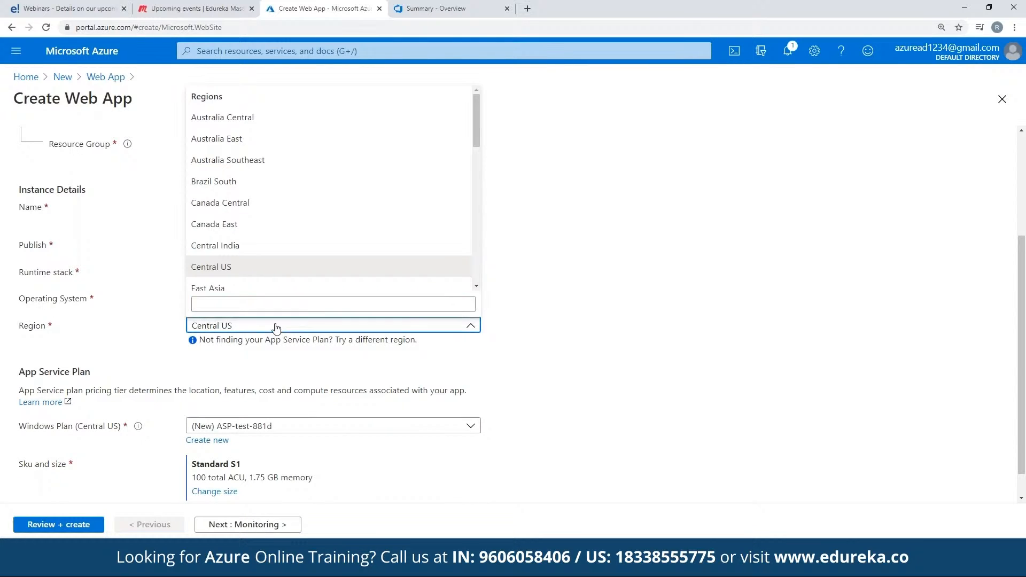
left_click(275, 348)
Step: Review the basic settings and App Service plan size, and continue past Monitoring to the tag settings, keeping Application Insights enabled
scroll(317, 355, "down", 1)
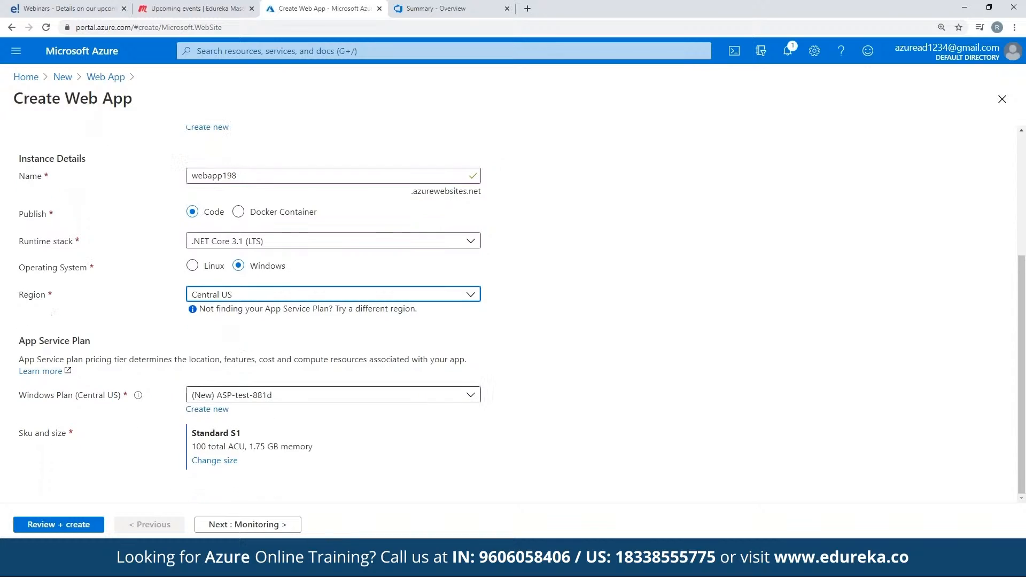
scroll(270, 421, "up", 4)
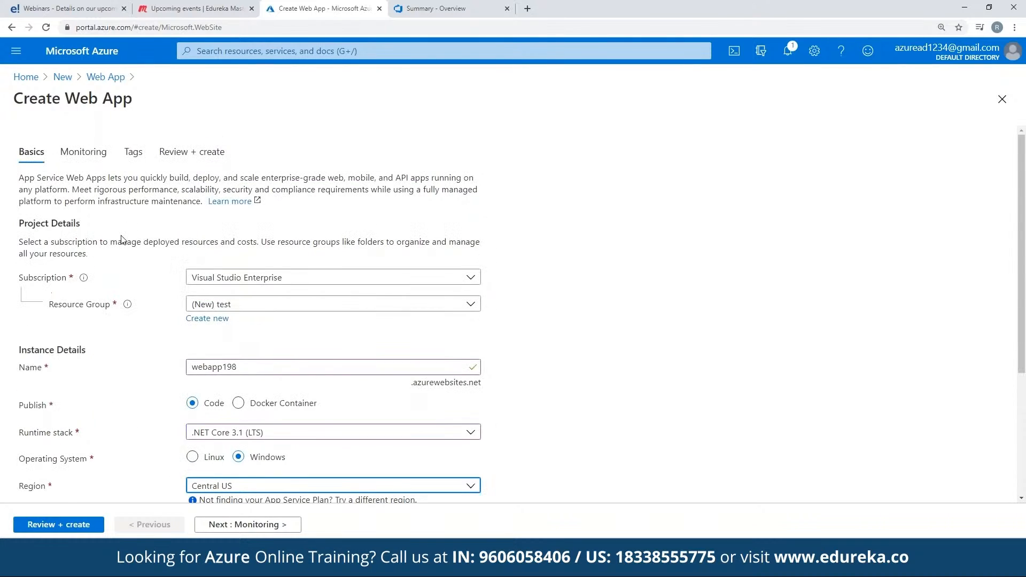
scroll(331, 321, "down", 4)
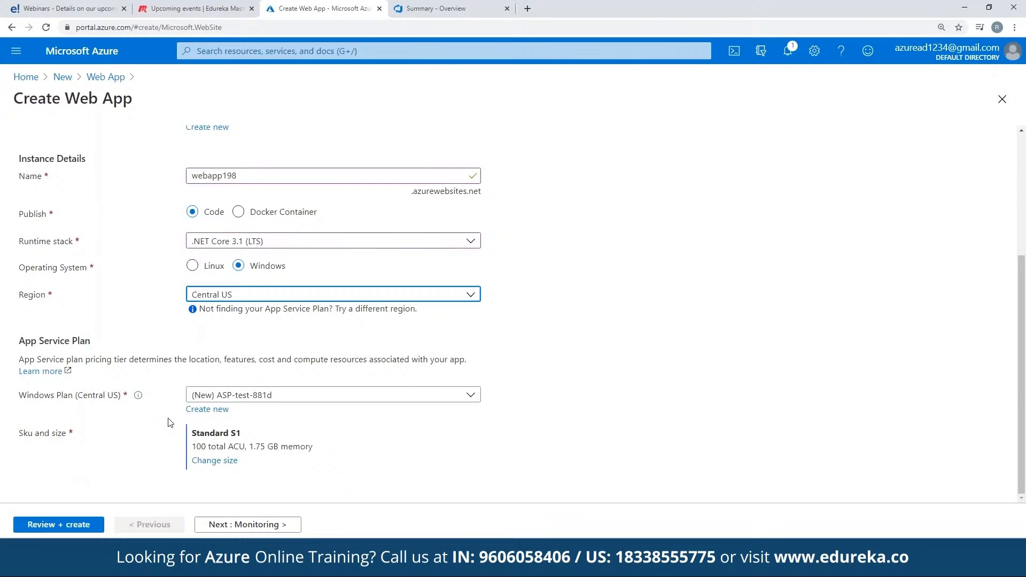
left_click_drag(250, 448, 322, 456)
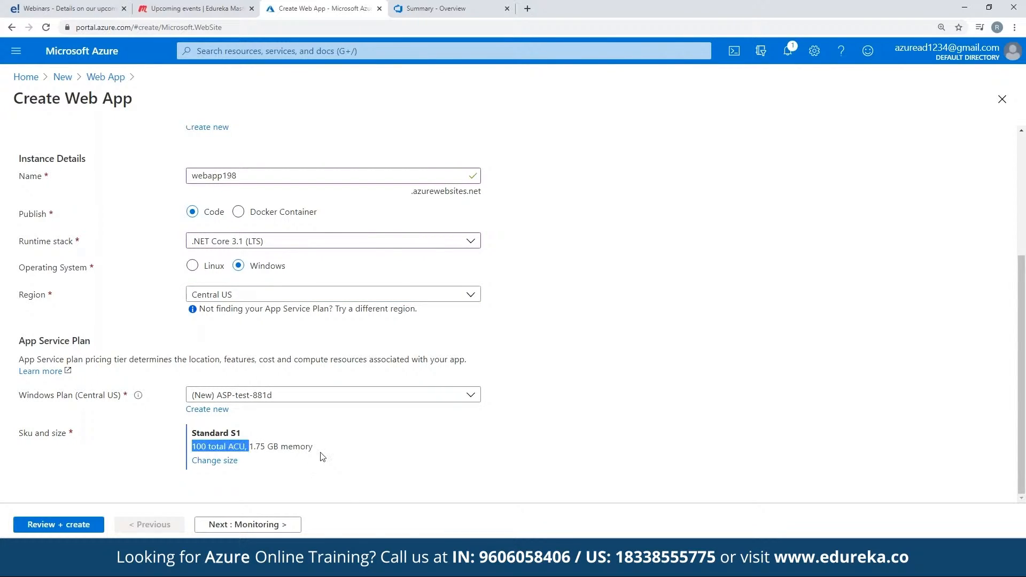
left_click(320, 456)
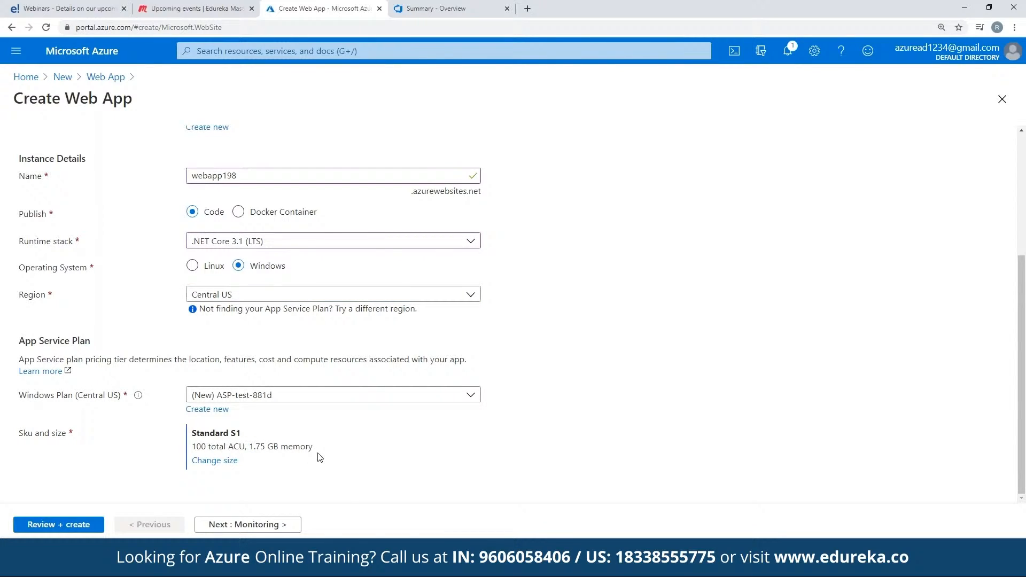
left_click(231, 521)
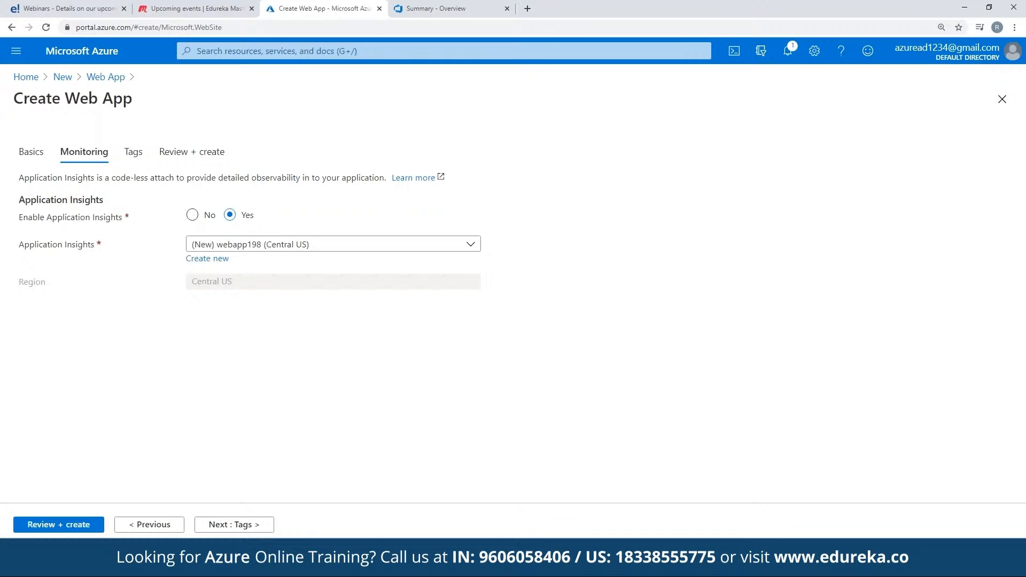
left_click(249, 526)
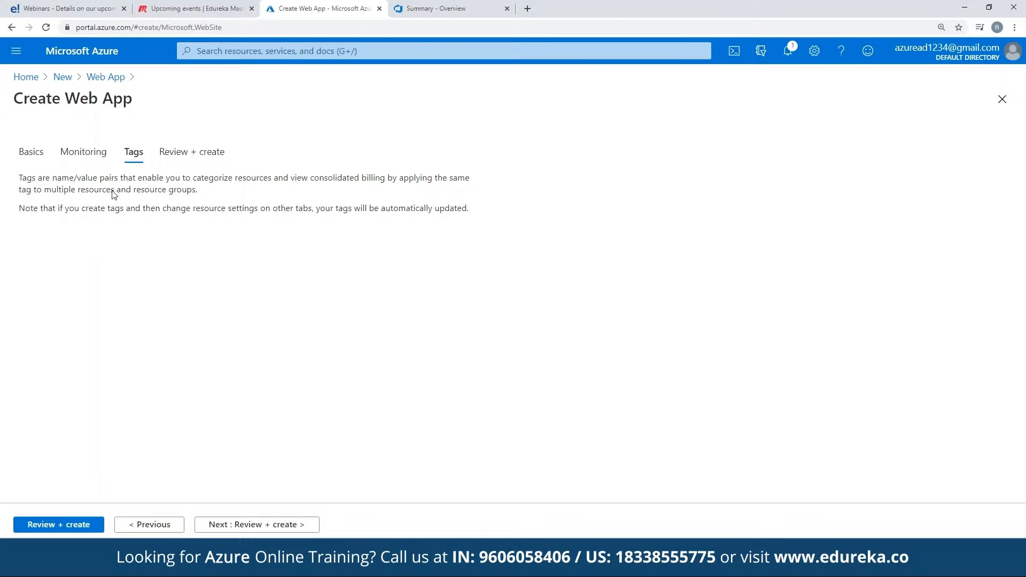
Step: Examine the name, value and resource fields for tags, leaving the tag empty
left_click_drag(111, 178, 268, 178)
left_click(117, 256)
left_click(220, 256)
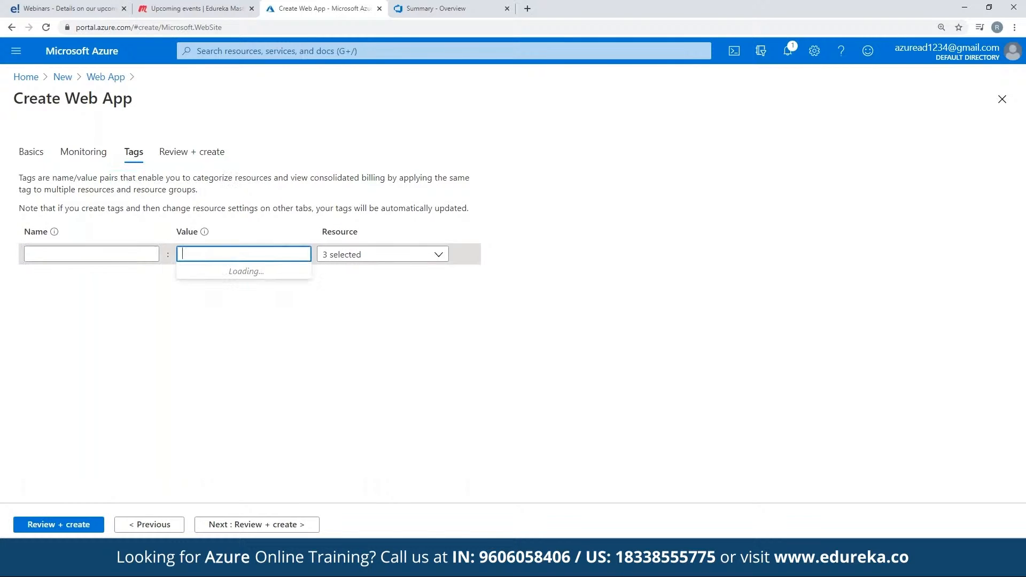
left_click(411, 257)
left_click(208, 255)
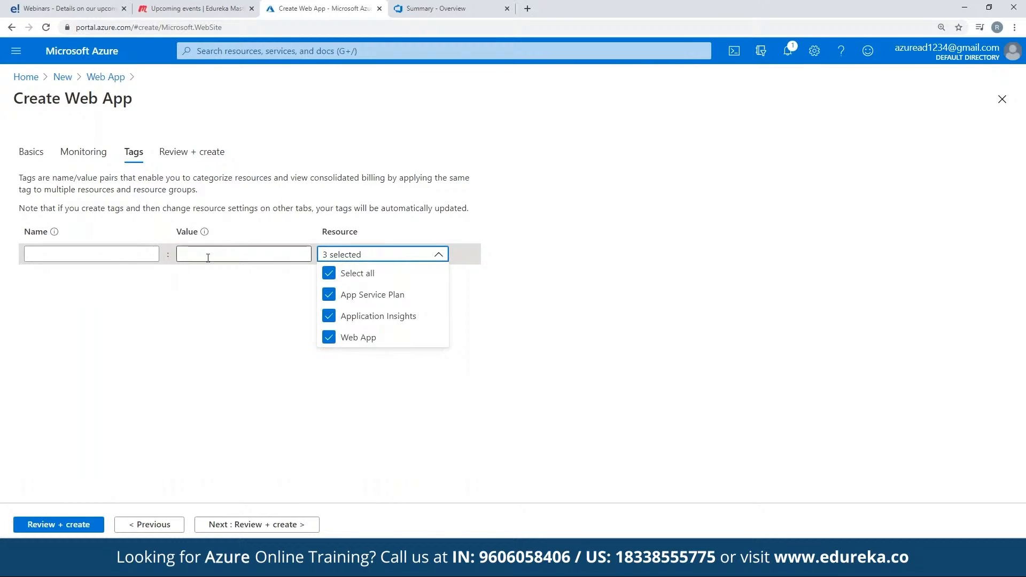
left_click(108, 257)
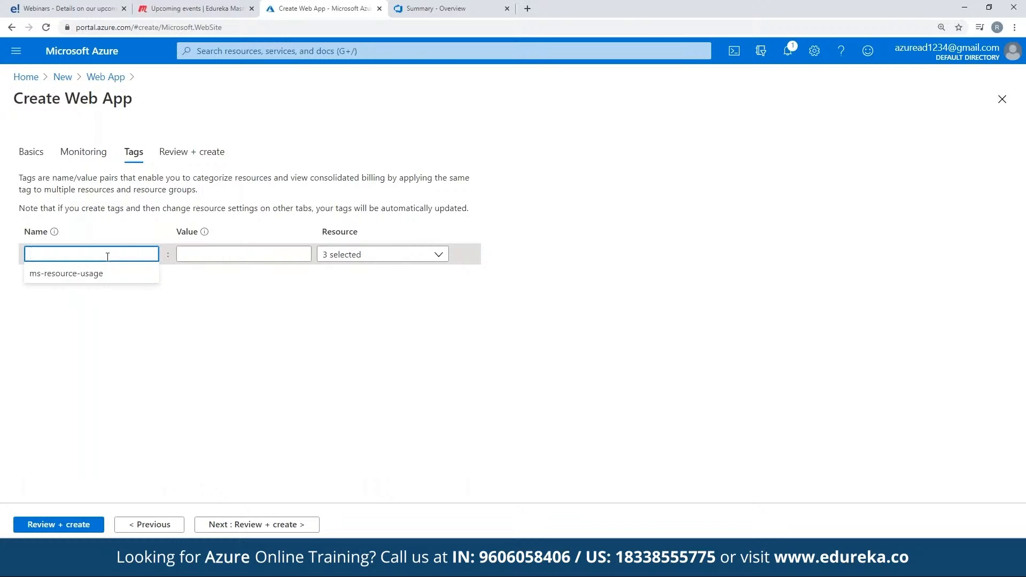
left_click(203, 255)
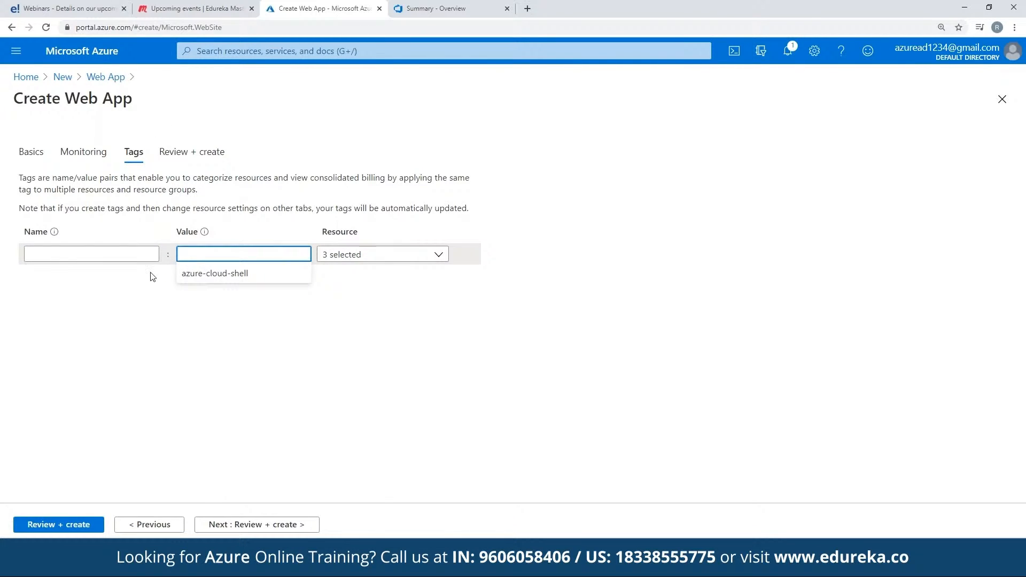
Step: Create the web app from its review summary and open the deployed resource
left_click(189, 159)
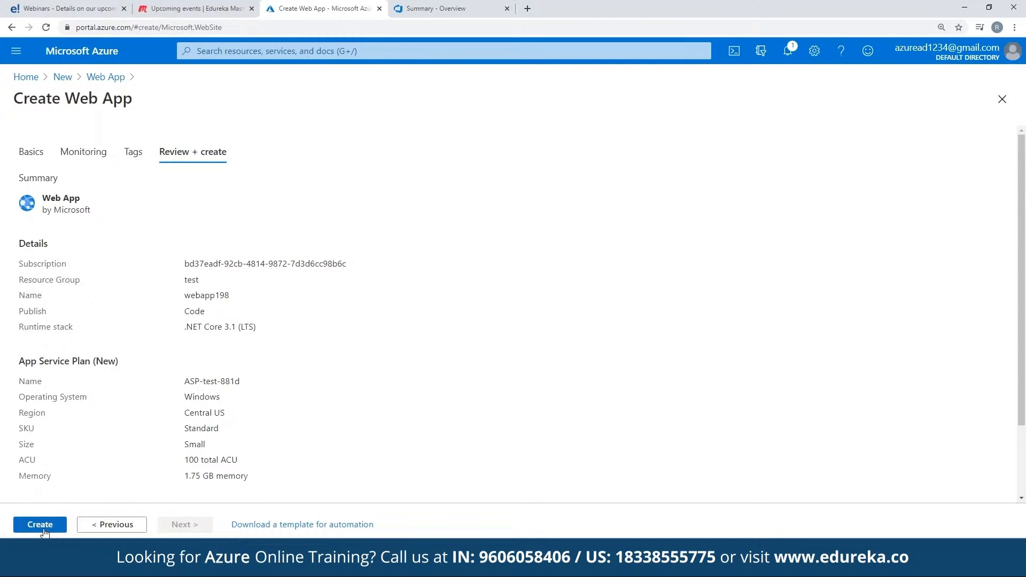
left_click(44, 529)
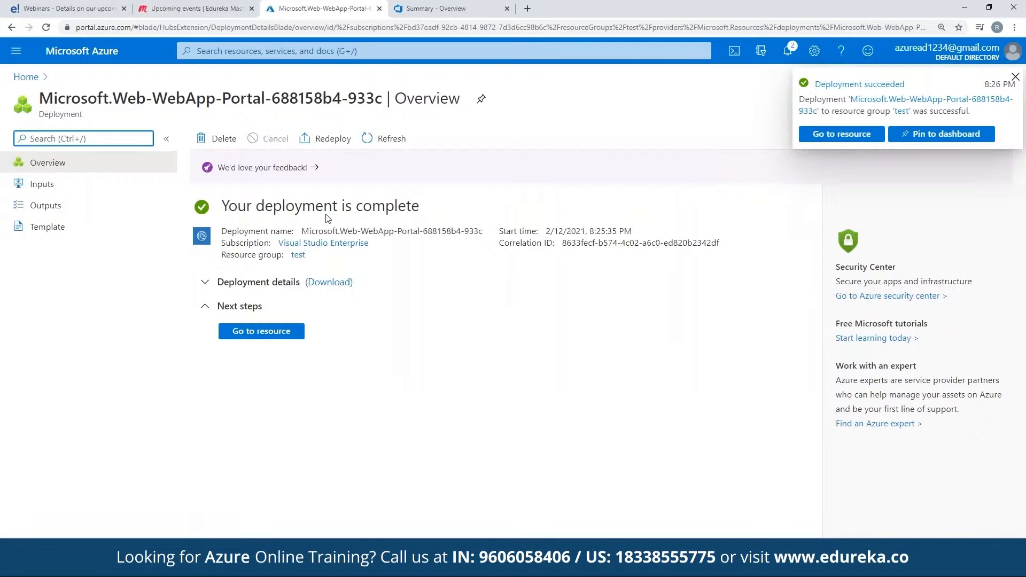
left_click_drag(252, 208, 403, 210)
left_click(429, 215)
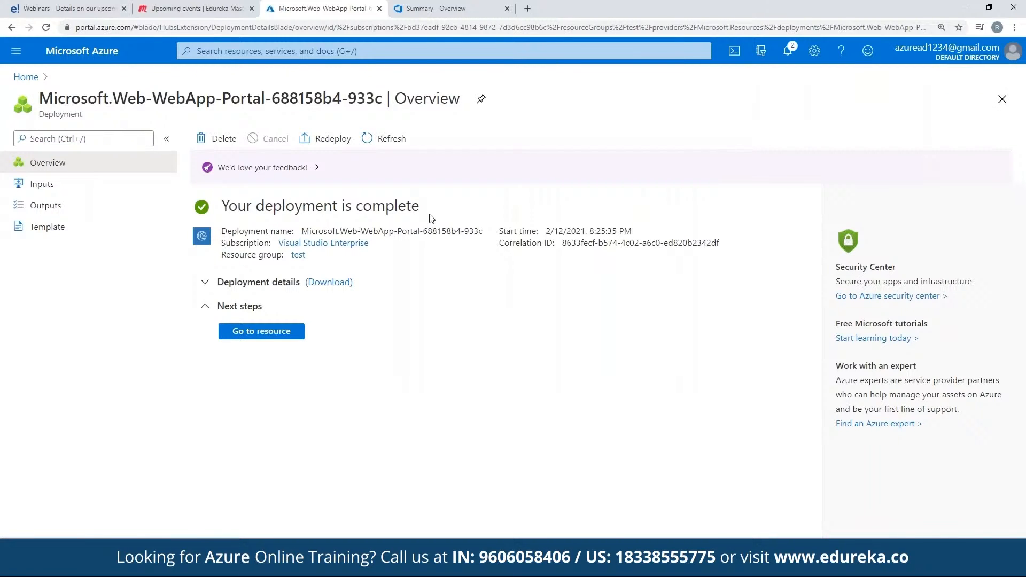
left_click(270, 332)
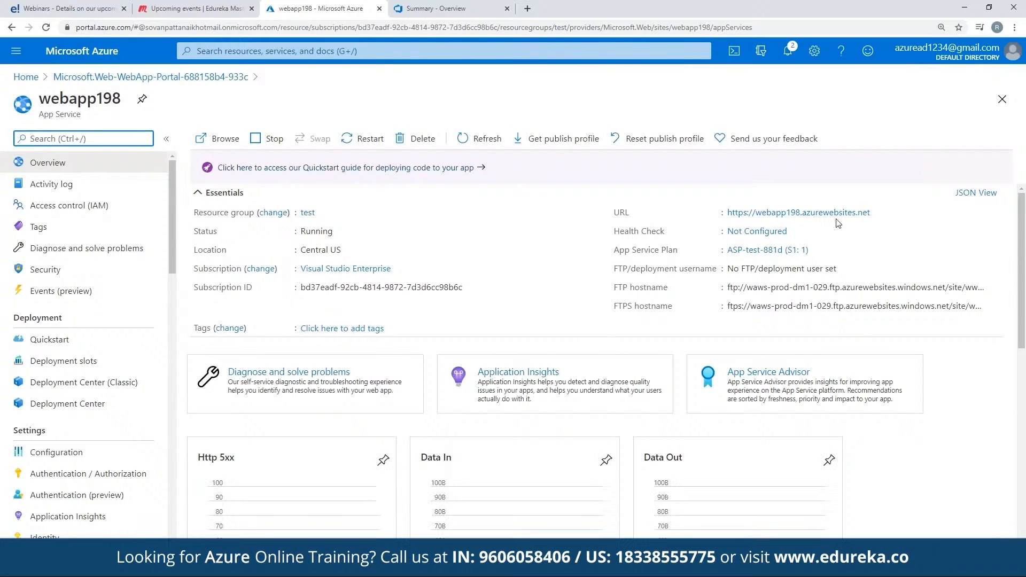
Step: Open webapp198's public URL and reload the site
left_click(837, 216)
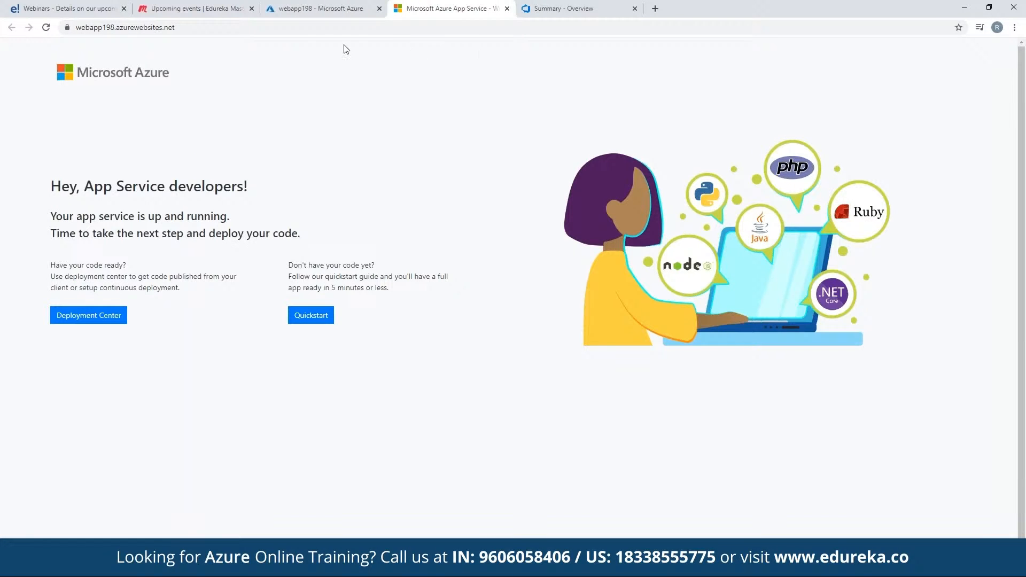
left_click(193, 25)
key("Return")
scroll(92, 188, "down", 1)
Step: Read the default site's status text and code deployment guidance, and refresh the page
left_click_drag(85, 180, 328, 191)
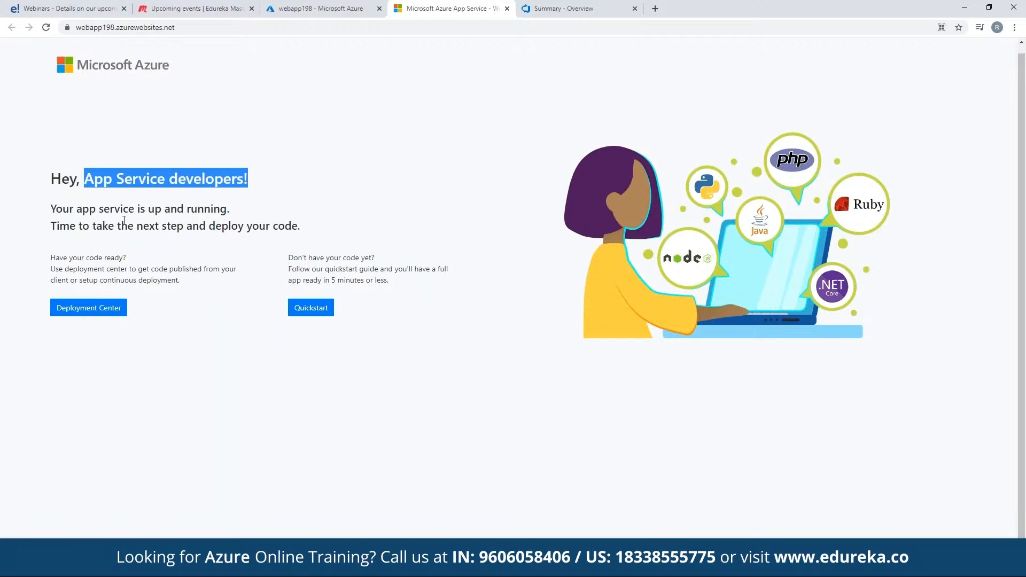
left_click_drag(50, 209, 223, 210)
left_click(225, 211)
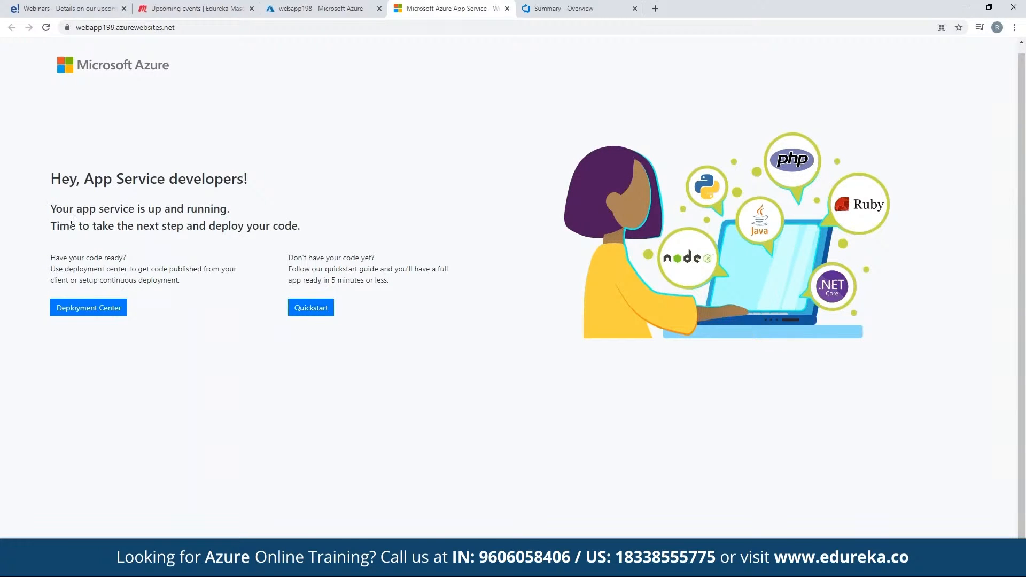
left_click_drag(60, 225, 321, 236)
left_click(315, 238)
left_click_drag(60, 259, 128, 260)
left_click(133, 260)
left_click(89, 308)
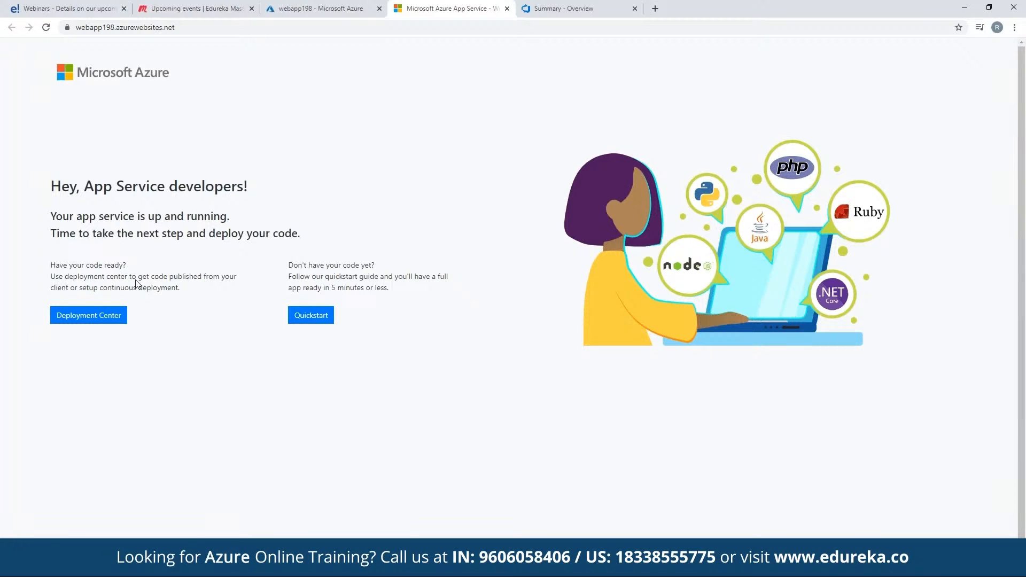
key("F5")
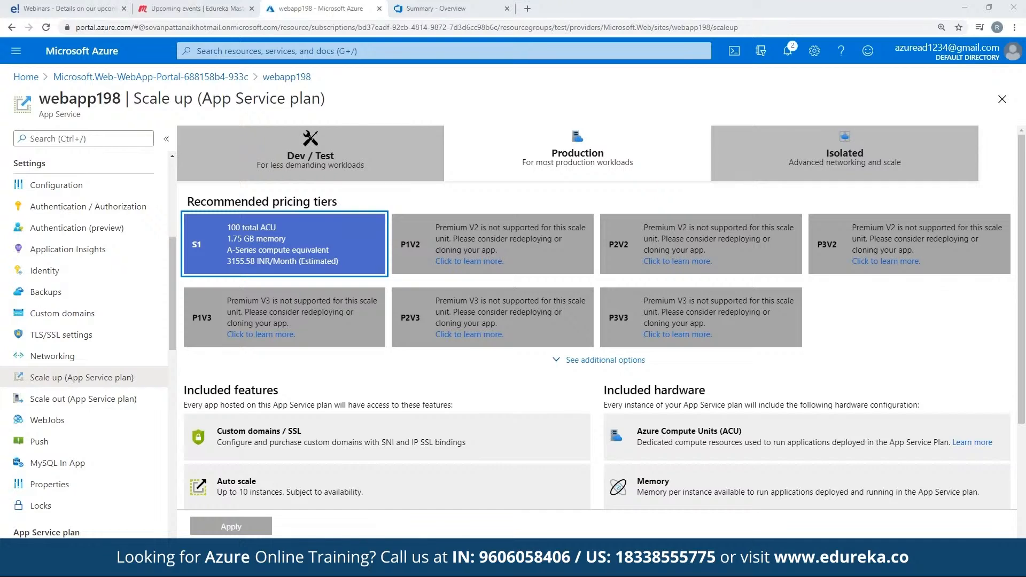
Step: Examine webapp198's Dev/Test pricing tiers for scaling up and its manual instance count for scaling out
left_click(325, 155)
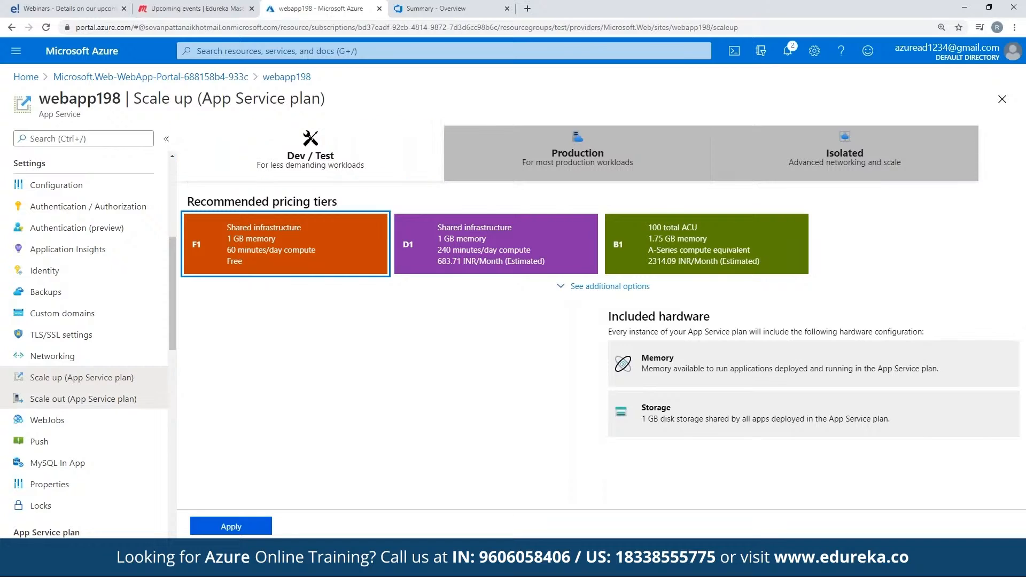
left_click(109, 399)
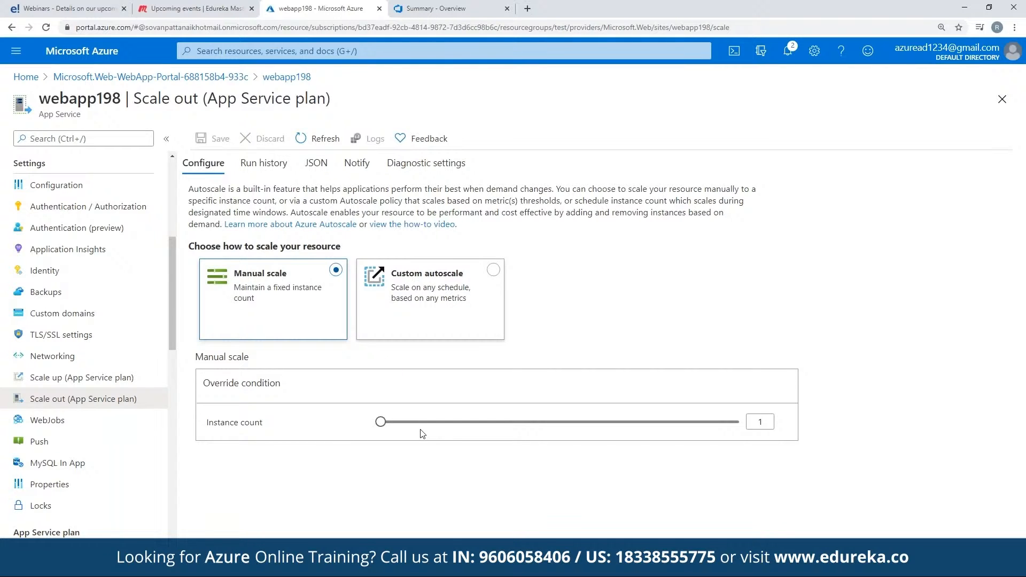
mouse_move(380, 422)
left_mouse_down()
mouse_move(738, 422)
mouse_move(380, 422)
left_mouse_up()
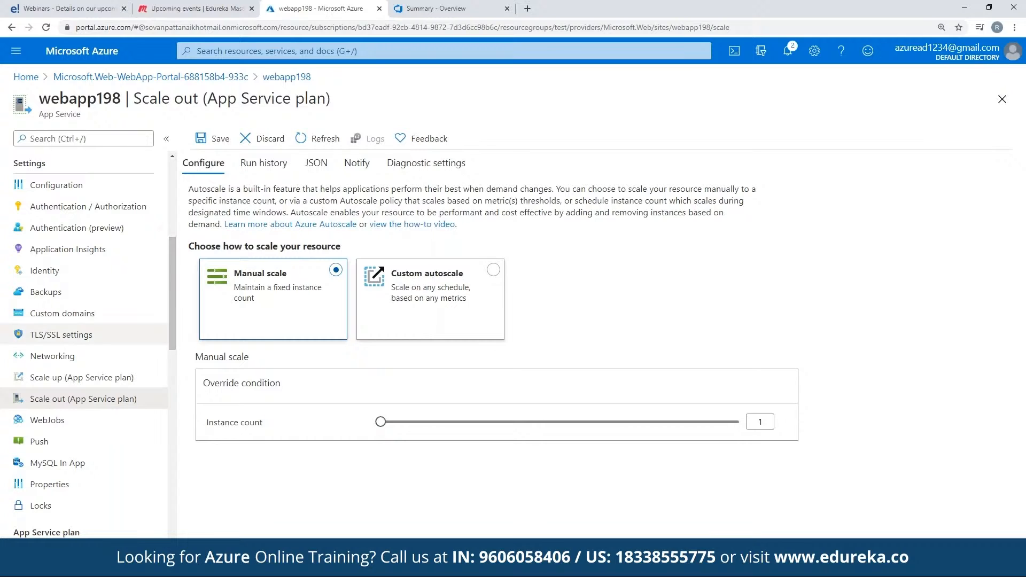